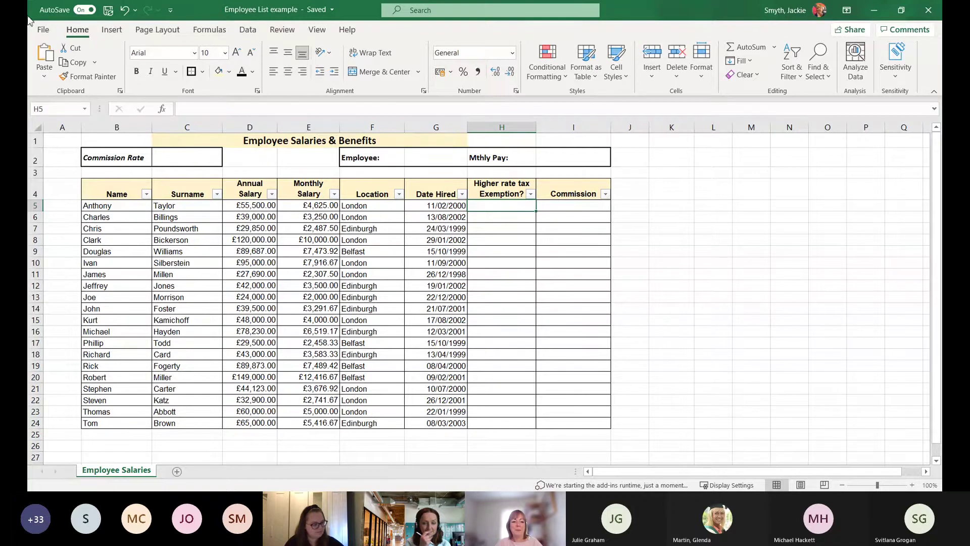
{"action": "left_click", "coordinate": [127, 206]}
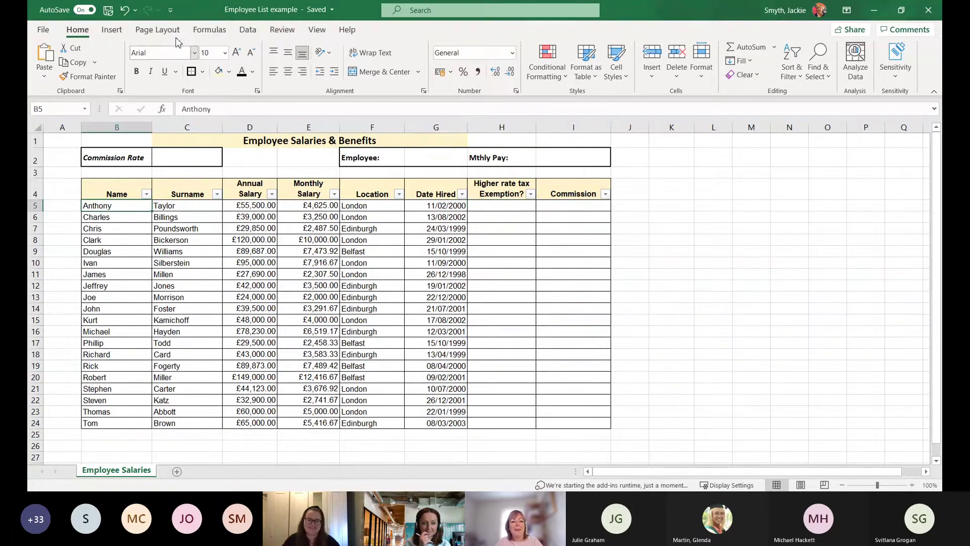
{"action": "left_click", "coordinate": [249, 31]}
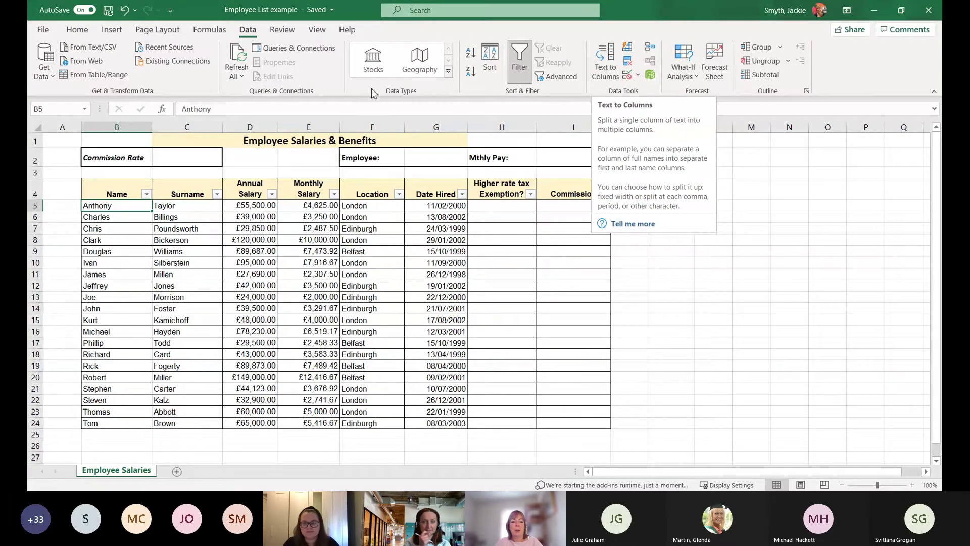
{"action": "left_click", "coordinate": [77, 31]}
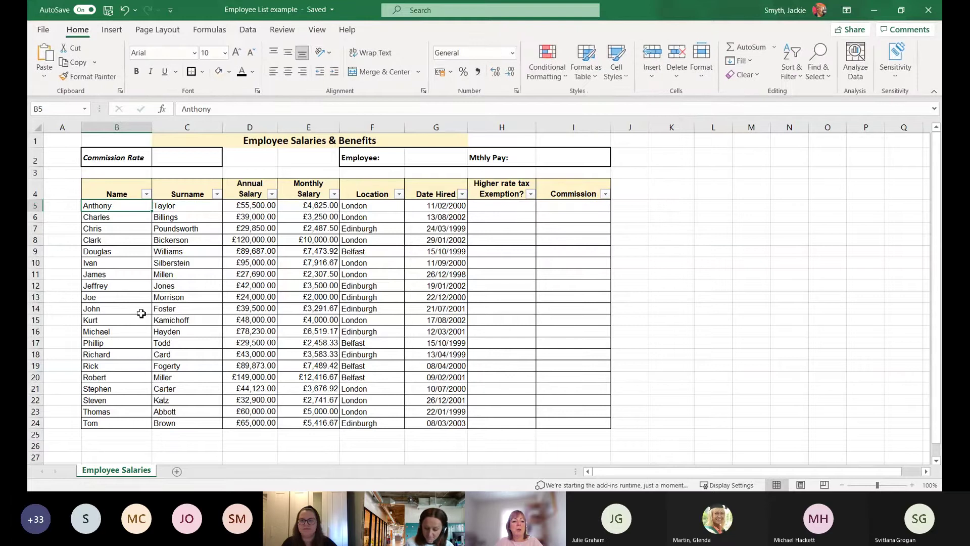
{"action": "left_click", "coordinate": [208, 261]}
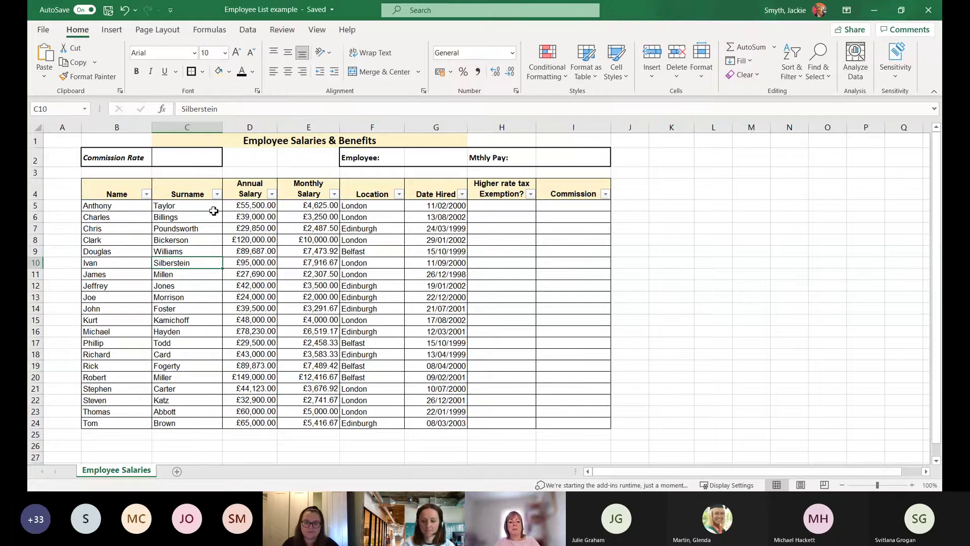
{"action": "left_click", "coordinate": [178, 162]}
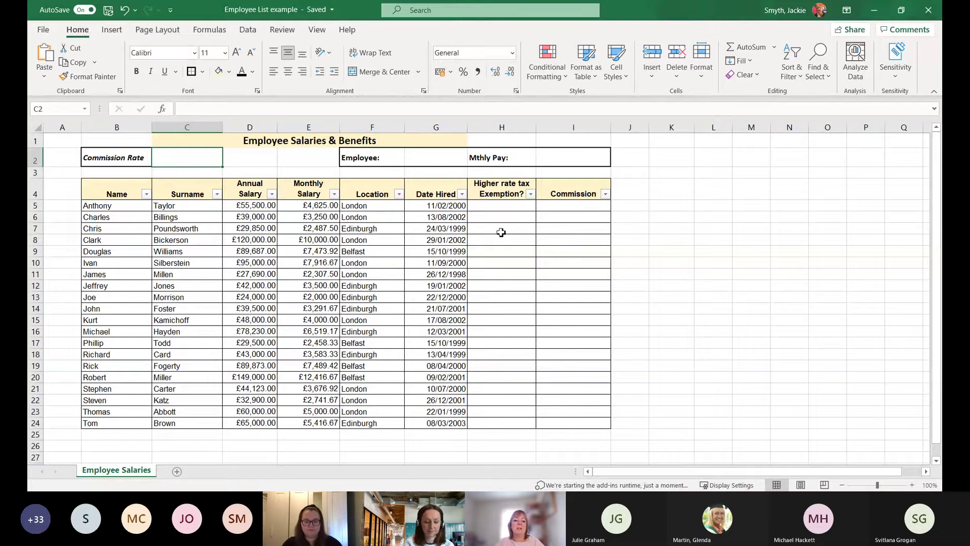
{"action": "left_click", "coordinate": [569, 206]}
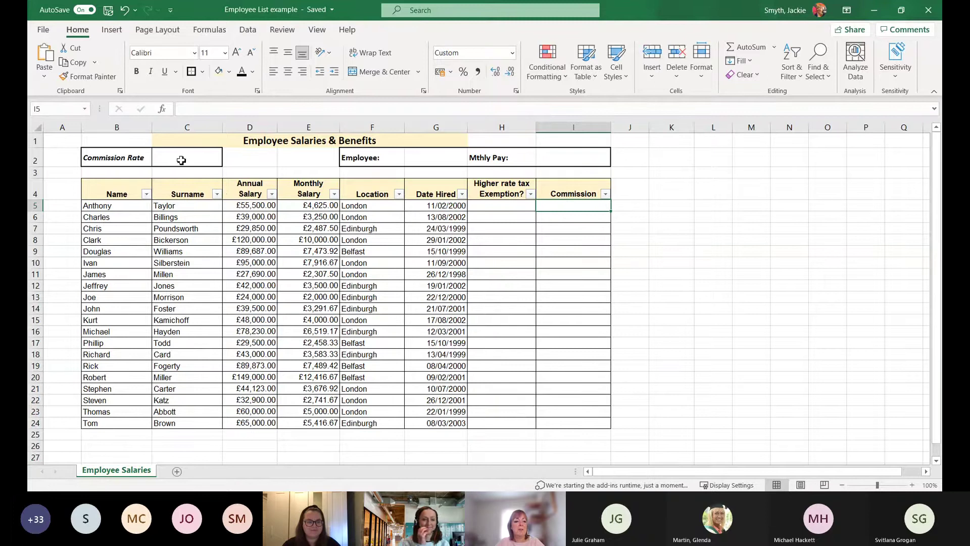
Enter a commission rate of 20% in cell C2
{"action": "left_click", "coordinate": [181, 160]}
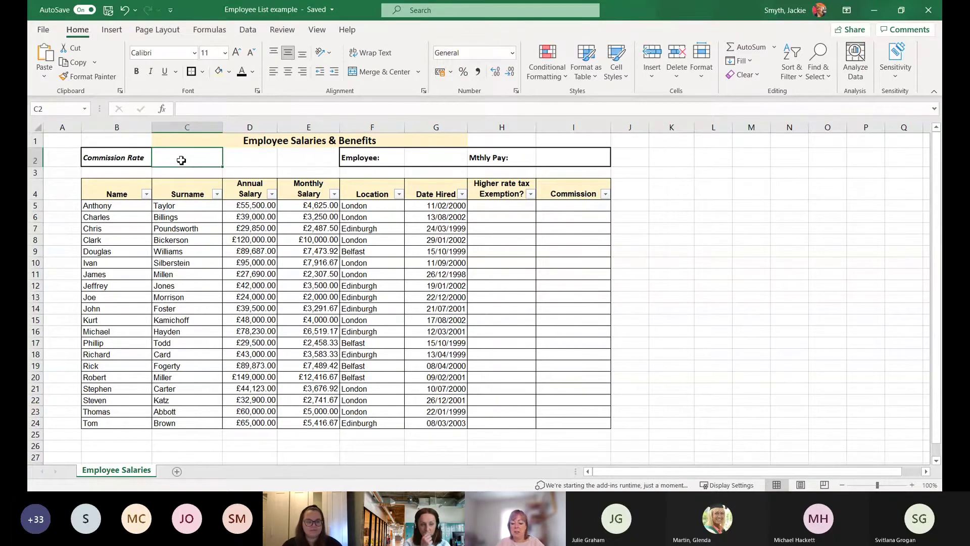
{"action": "type", "text": "20"}
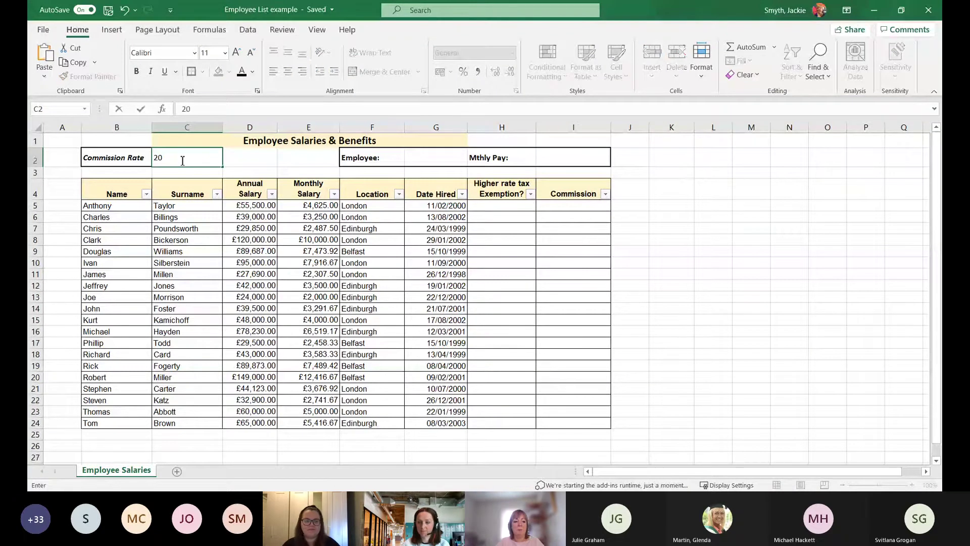
{"action": "key", "text": "Tab"}
{"action": "left_click", "coordinate": [181, 160]}
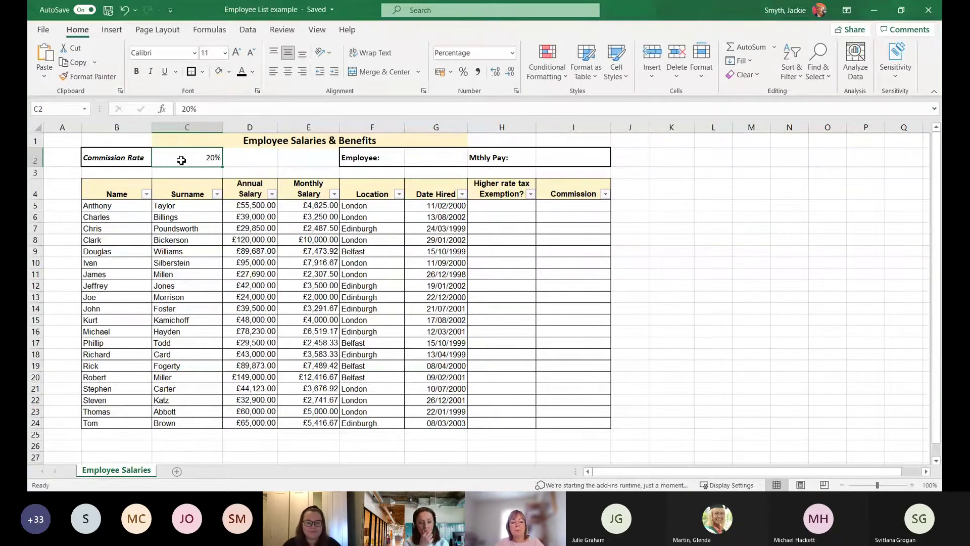
Enter the formula =D5*C2 in I5 to calculate the first employee's commission from annual salary and commission rate
{"action": "left_click", "coordinate": [570, 205]}
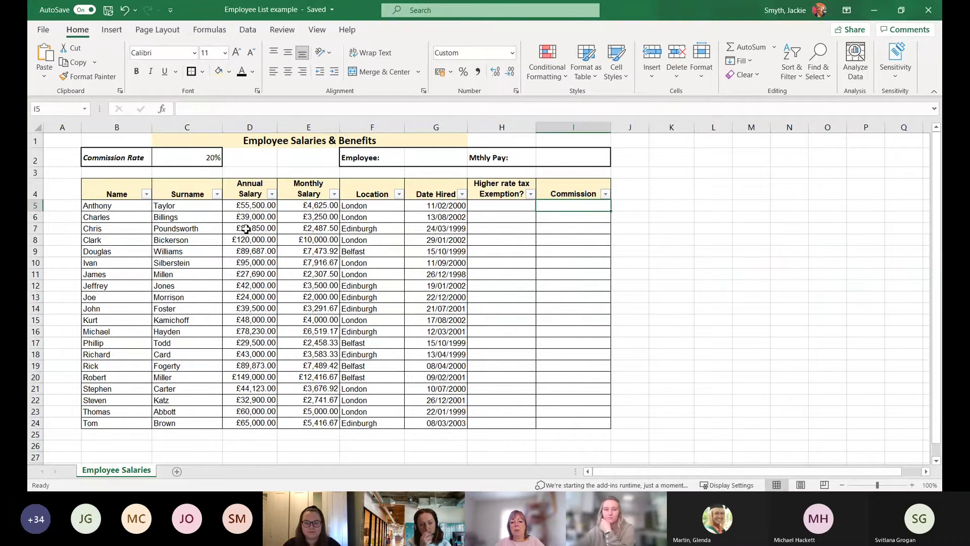
{"action": "left_click", "coordinate": [233, 208]}
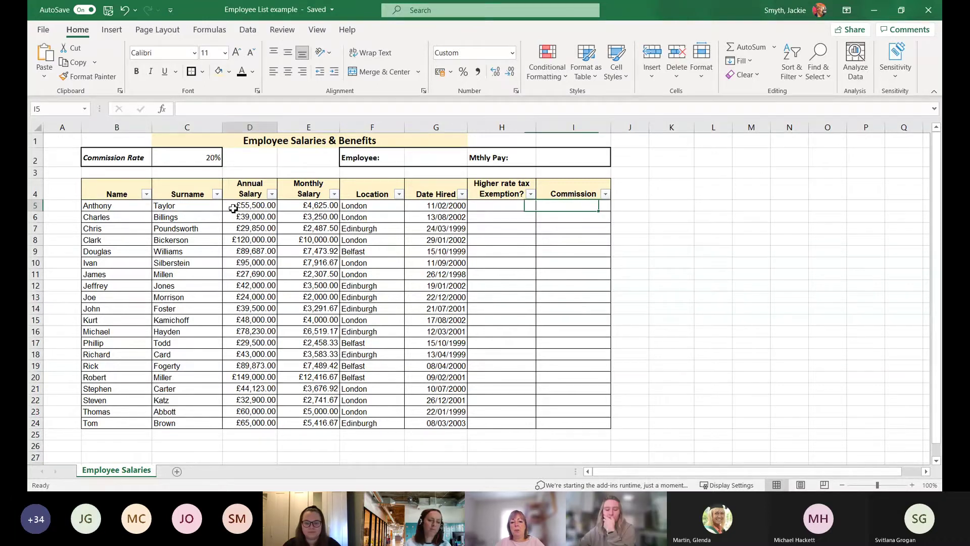
{"action": "left_click", "coordinate": [571, 207]}
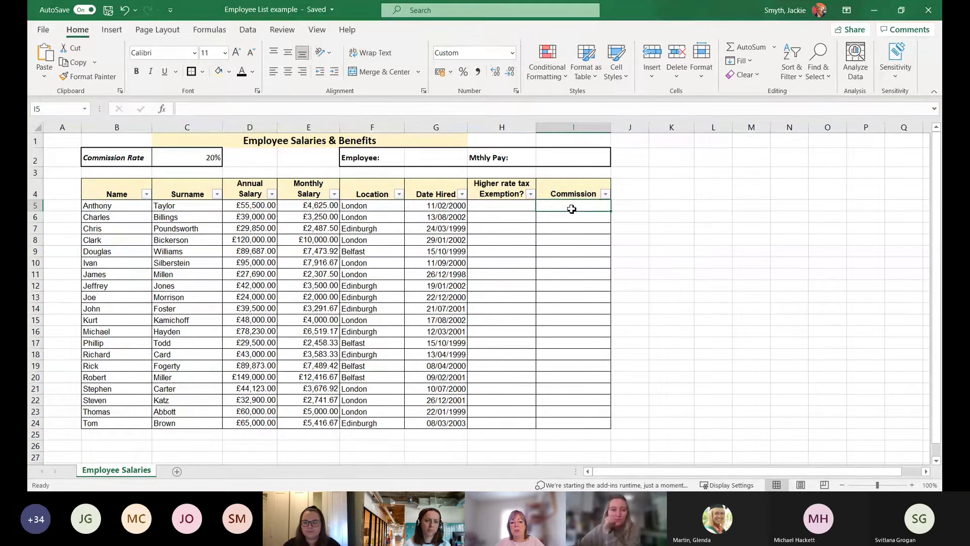
{"action": "left_click", "coordinate": [187, 152]}
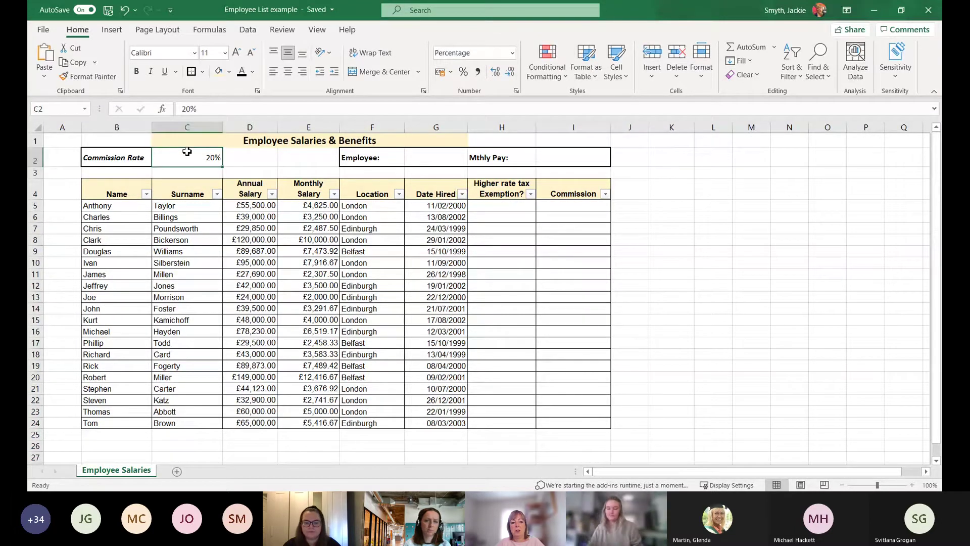
{"action": "left_click", "coordinate": [590, 207]}
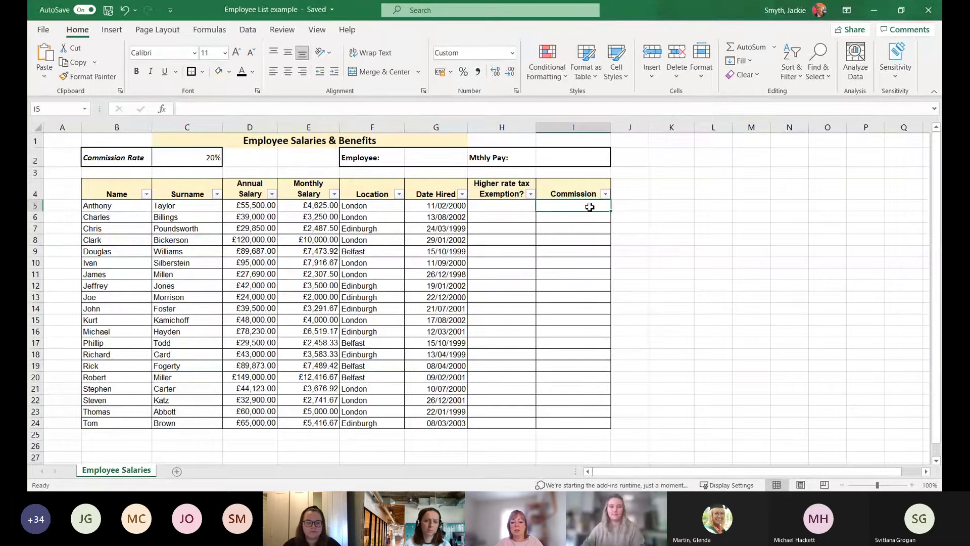
{"action": "type", "text": "="}
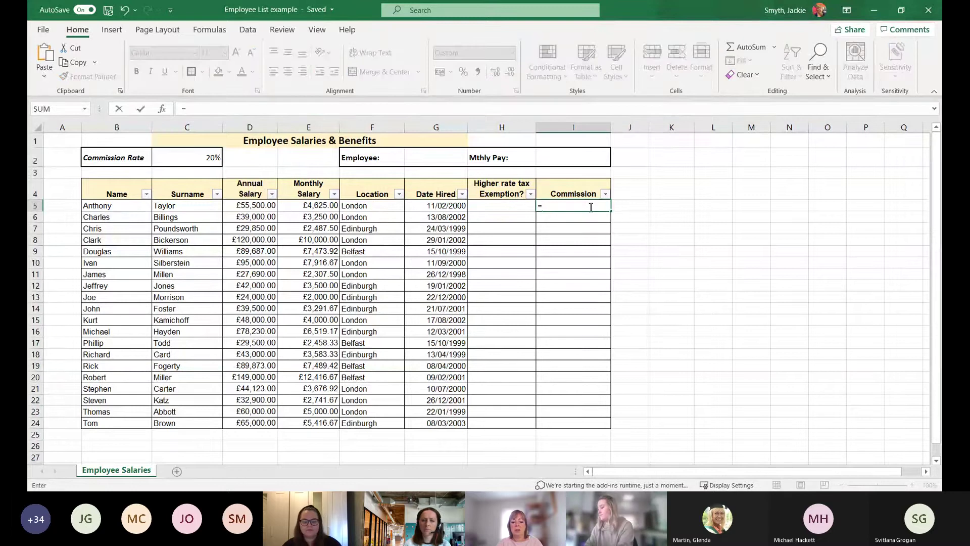
{"action": "left_click", "coordinate": [241, 207]}
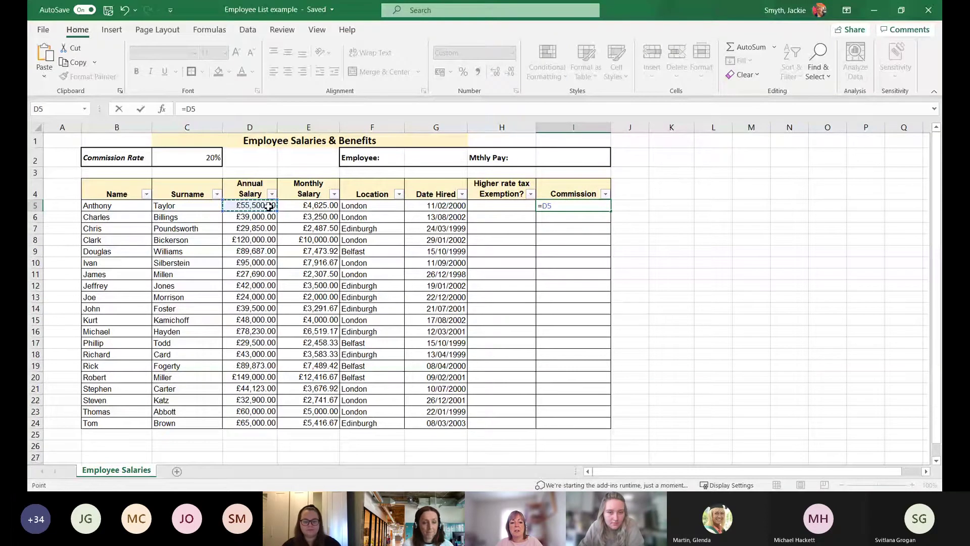
{"action": "type", "text": "*"}
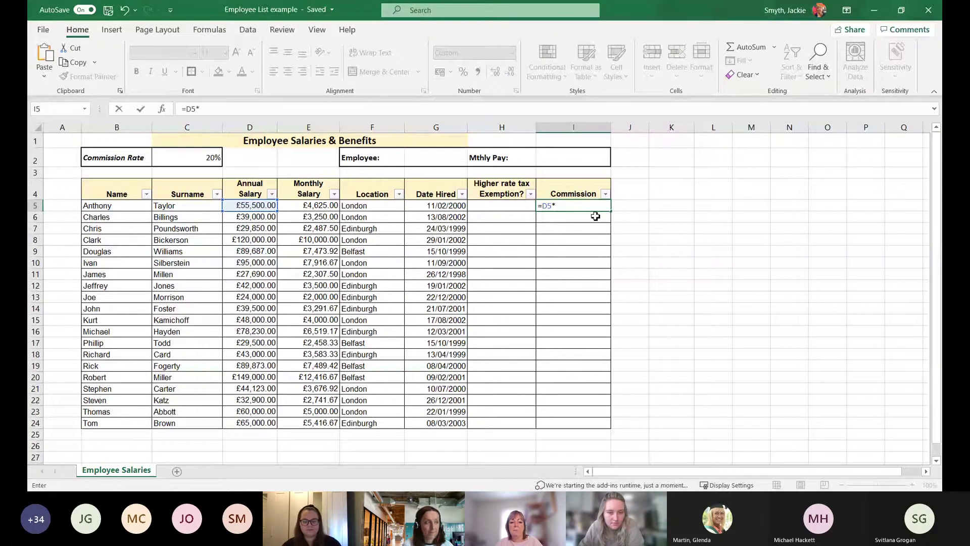
{"action": "left_click", "coordinate": [189, 161]}
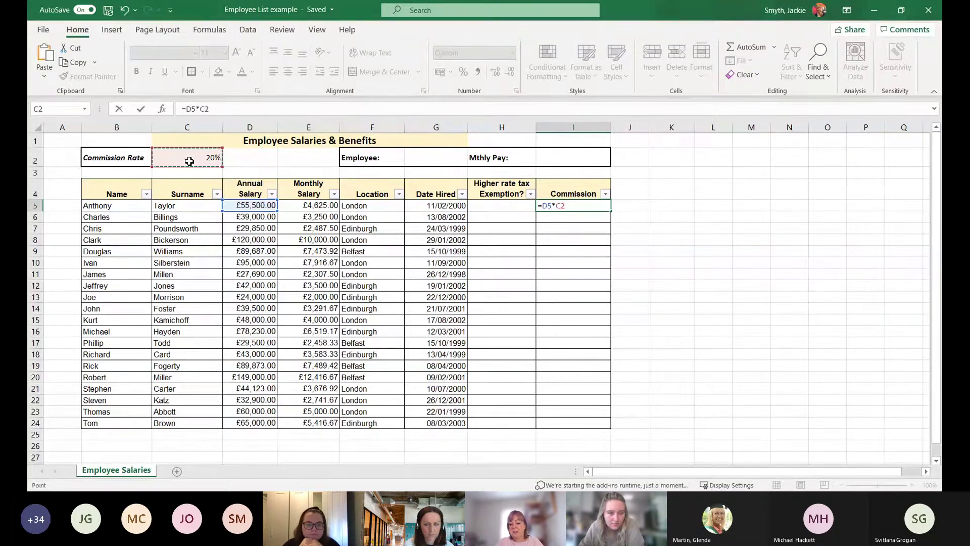
{"action": "key", "text": "Return"}
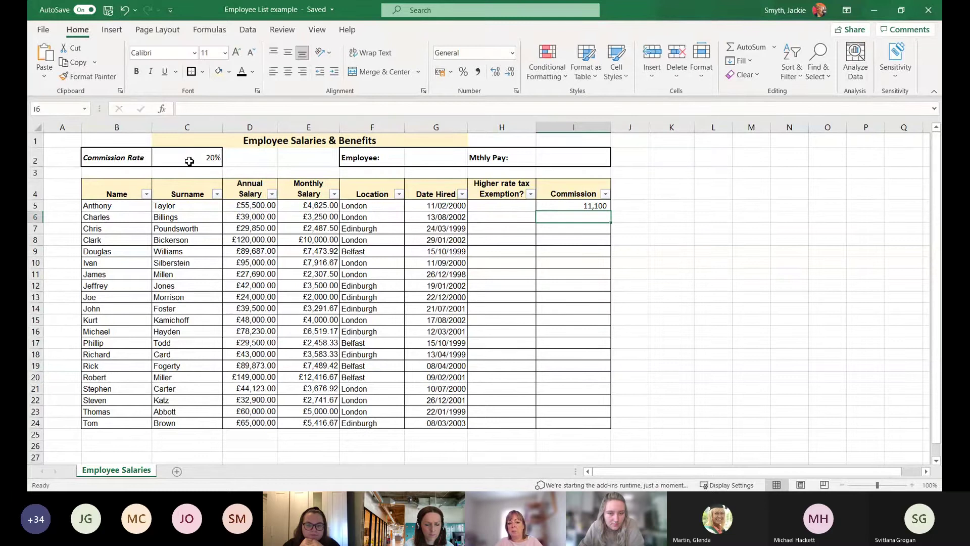
Format the Commission cells I5 to I24 as Currency
{"action": "left_click_drag", "start_coordinate": [574, 206], "coordinate": [574, 423]}
{"action": "left_click", "coordinate": [513, 52]}
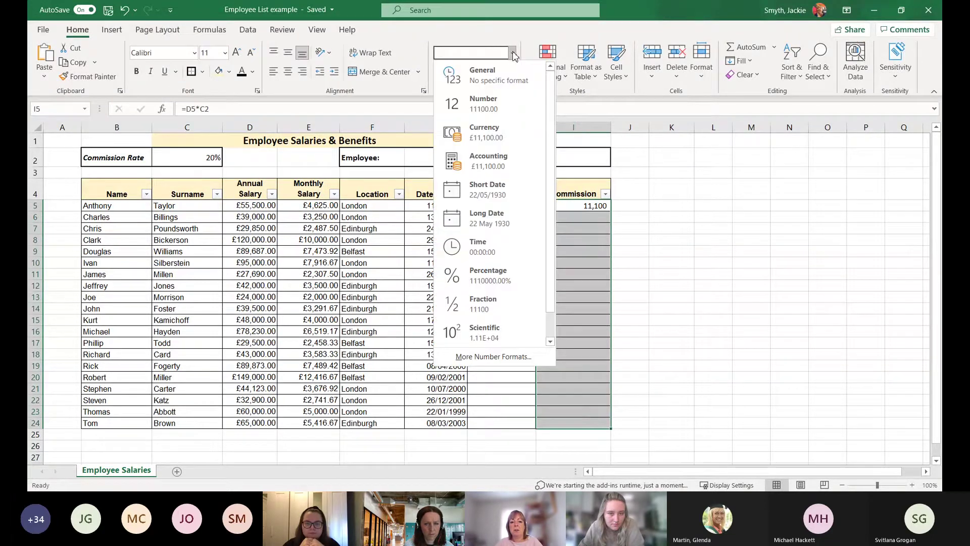
{"action": "left_click", "coordinate": [486, 132]}
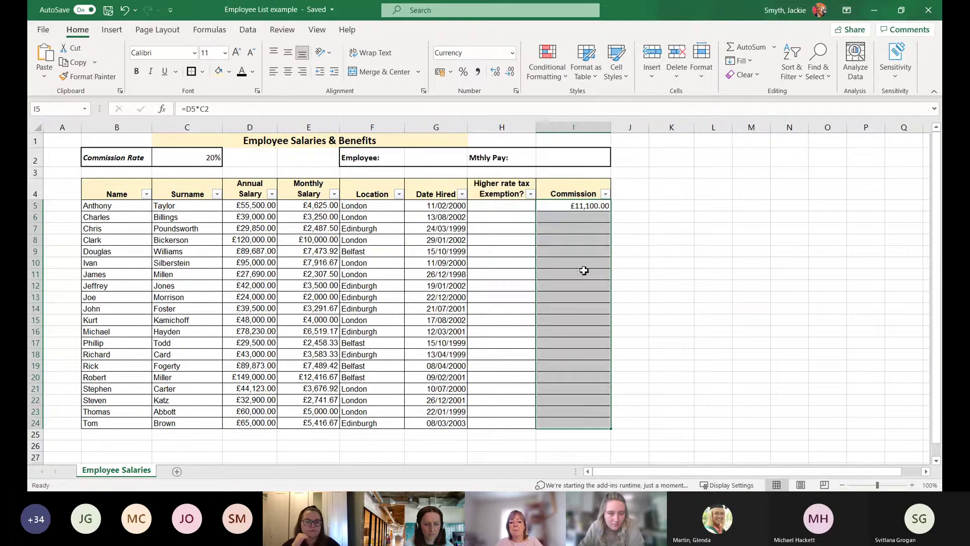
Try filling the commission formula from I5 down to I24, inspecting the copies in I6 and I7, and undo the fill
{"action": "left_click", "coordinate": [563, 204]}
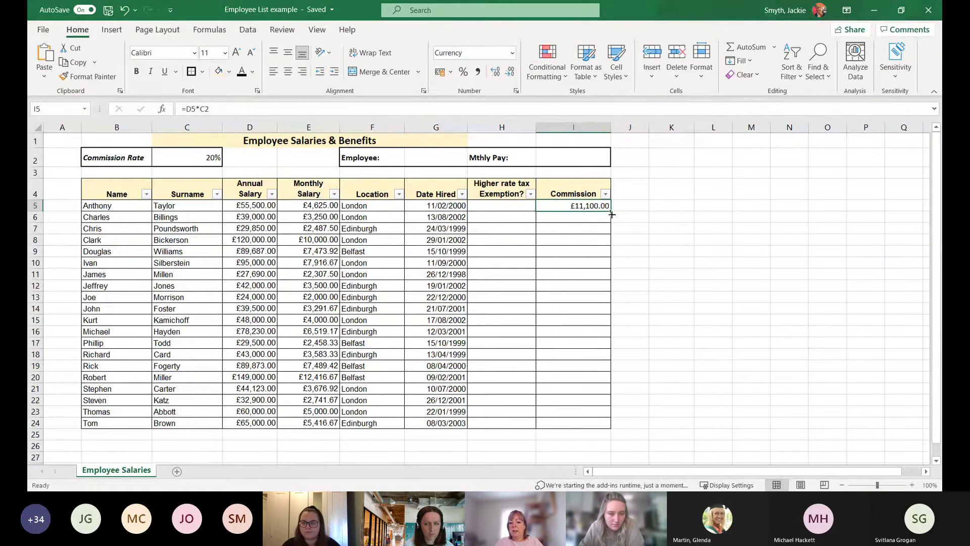
{"action": "left_click_drag", "start_coordinate": [612, 213], "coordinate": [610, 427]}
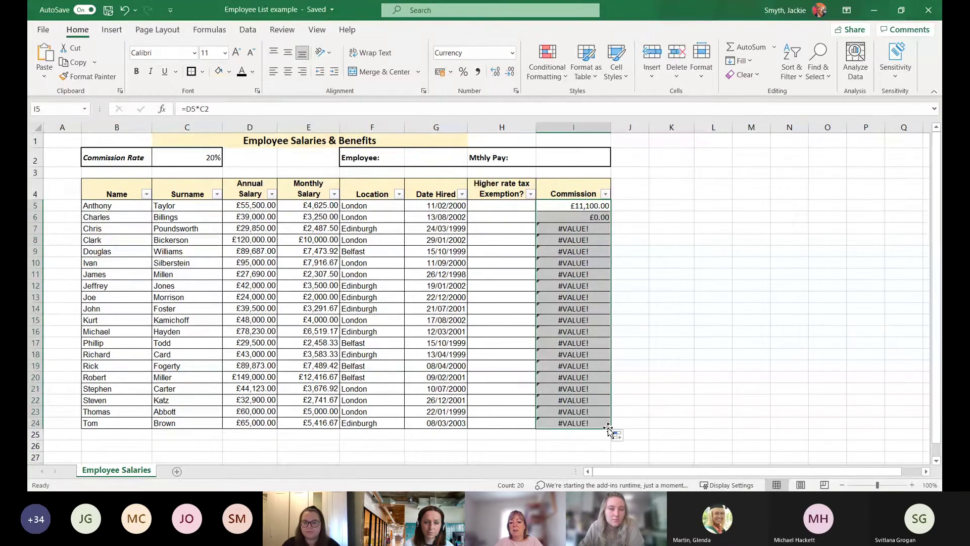
{"action": "left_click", "coordinate": [585, 221]}
{"action": "left_click", "coordinate": [578, 231]}
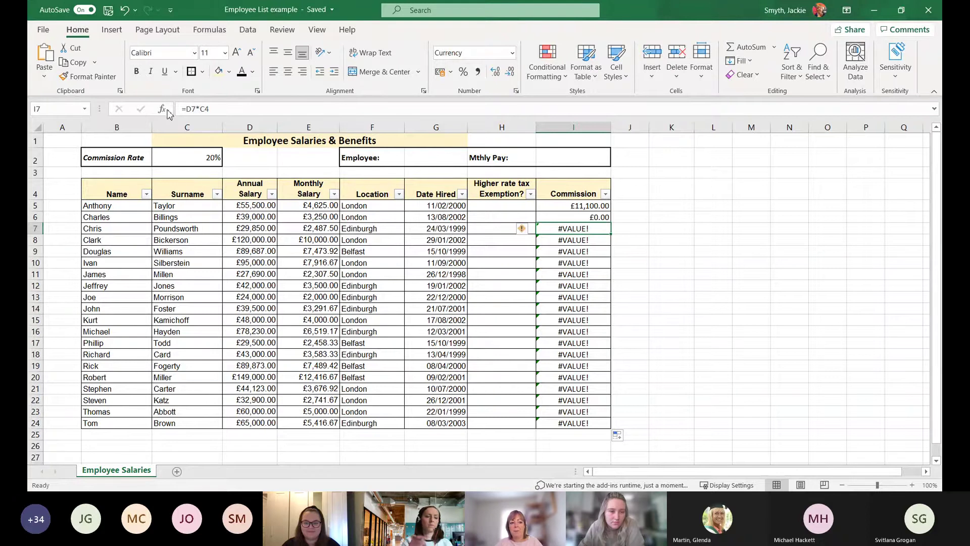
{"action": "left_click", "coordinate": [126, 13]}
{"action": "left_click", "coordinate": [126, 11]}
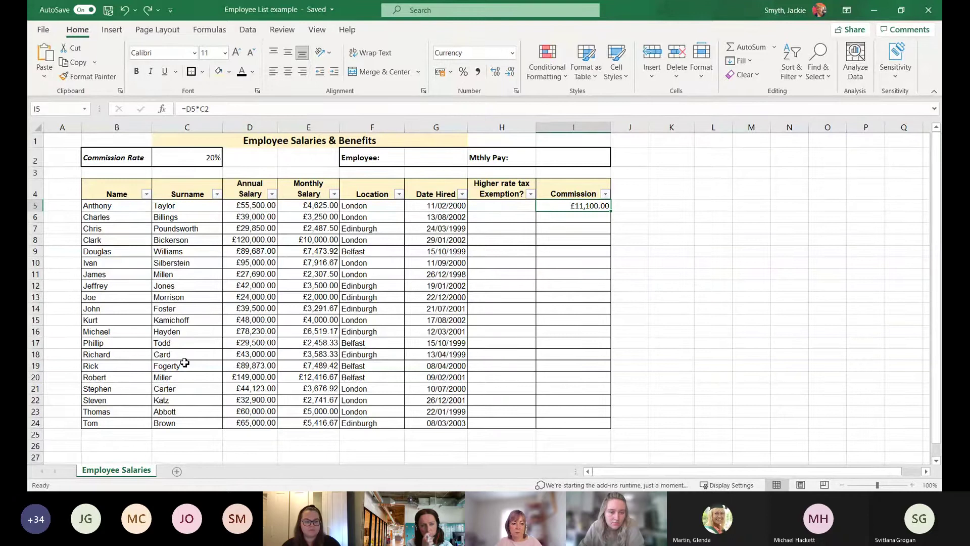
Make the commission rate reference absolute in I5 so the formula reads =D5*$C$2
{"action": "left_click", "coordinate": [205, 109]}
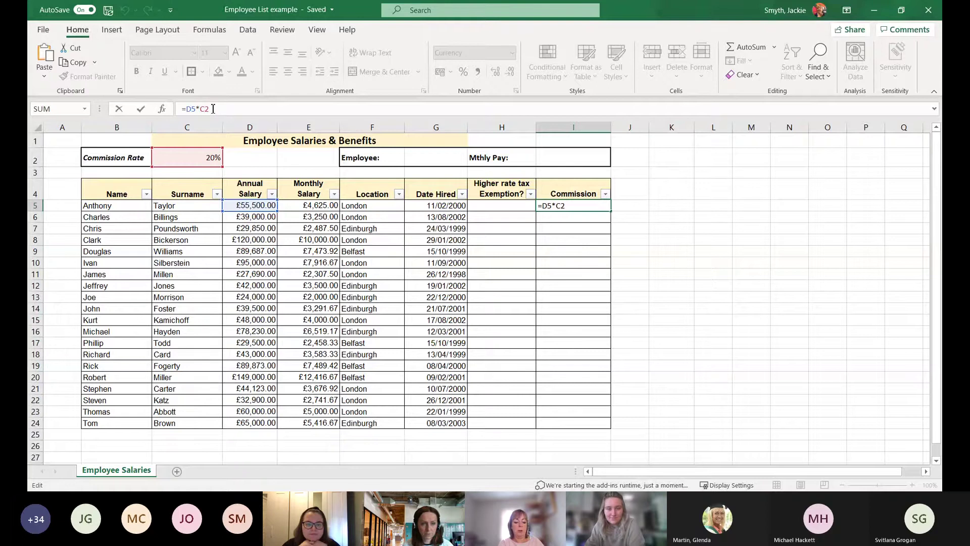
{"action": "key", "text": "F4"}
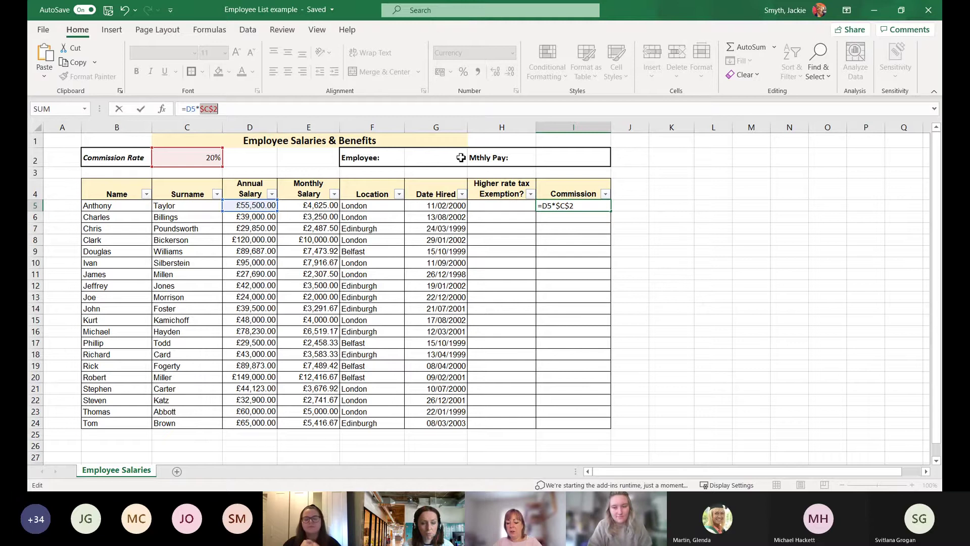
{"action": "key", "text": "Return"}
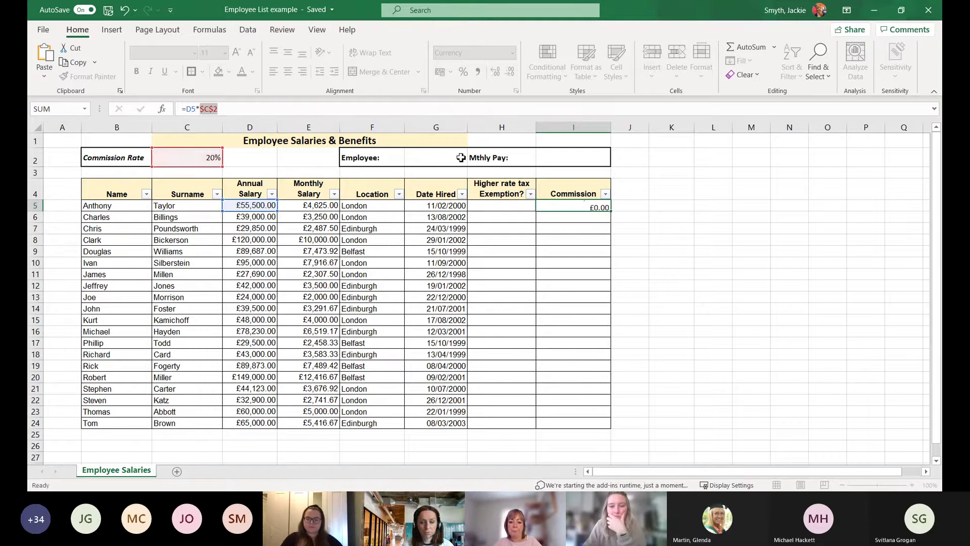
Fill the commission formula from I5 down to I24 and check the copied formulas in I7 and I12
{"action": "left_click", "coordinate": [599, 206]}
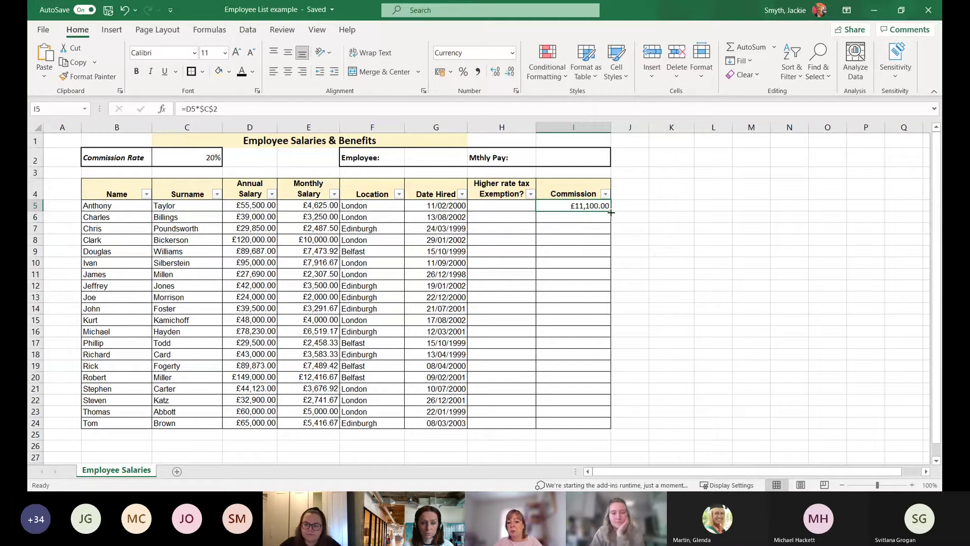
{"action": "left_click_drag", "start_coordinate": [611, 212], "coordinate": [603, 429]}
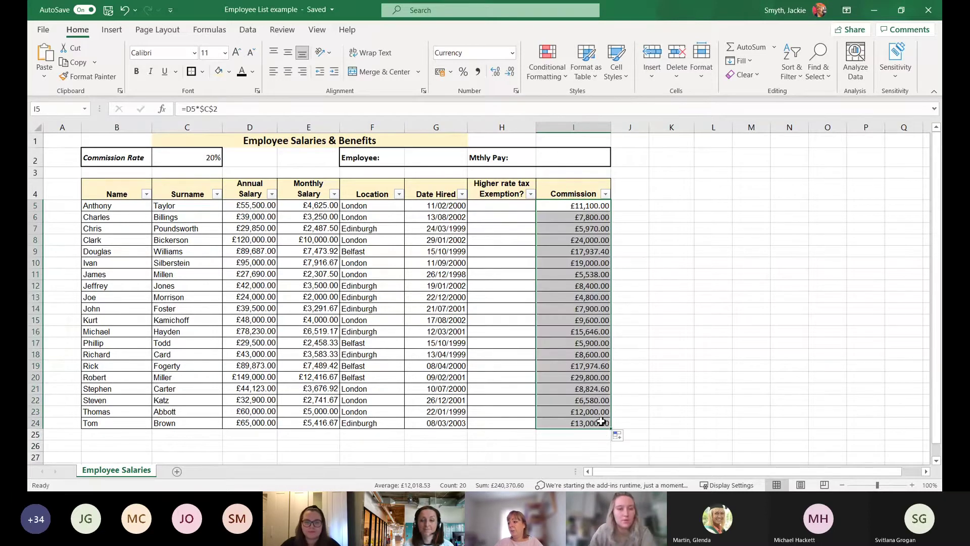
{"action": "left_click", "coordinate": [568, 228]}
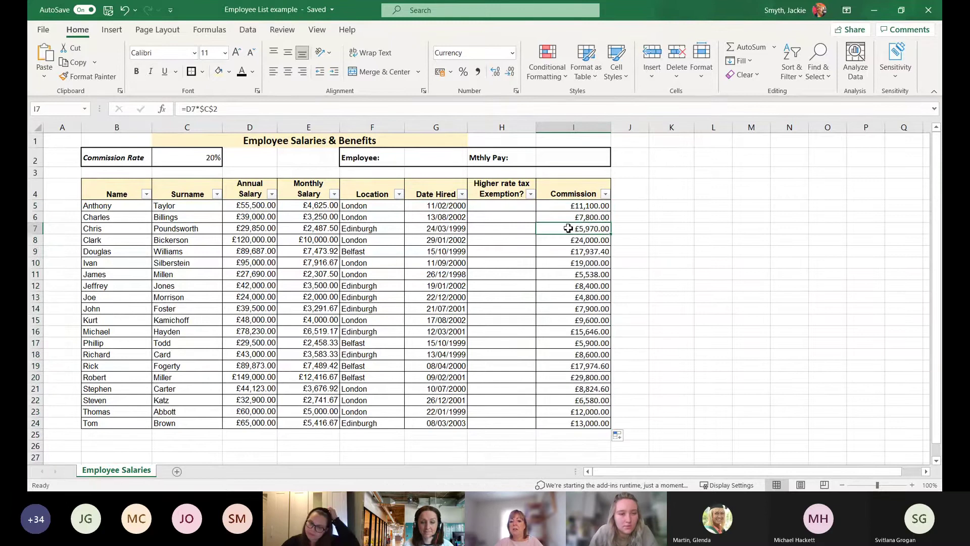
{"action": "left_click", "coordinate": [577, 284]}
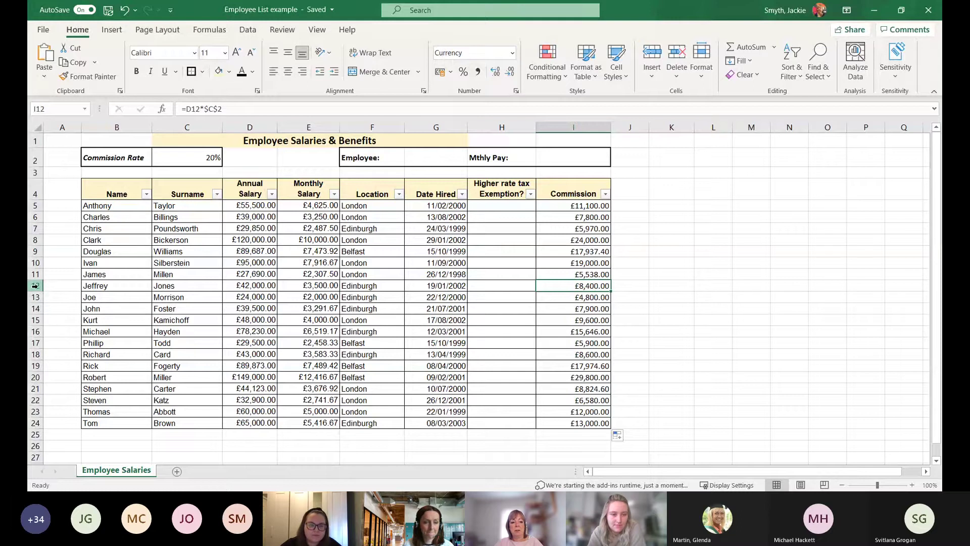
Set the commission rate in C2 to 10%
{"action": "left_click", "coordinate": [193, 162]}
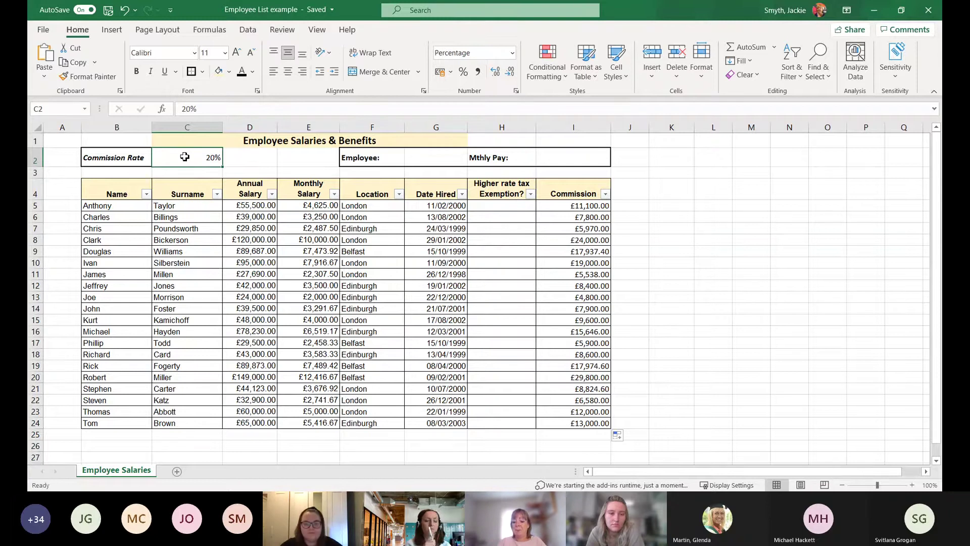
{"action": "type", "text": "10"}
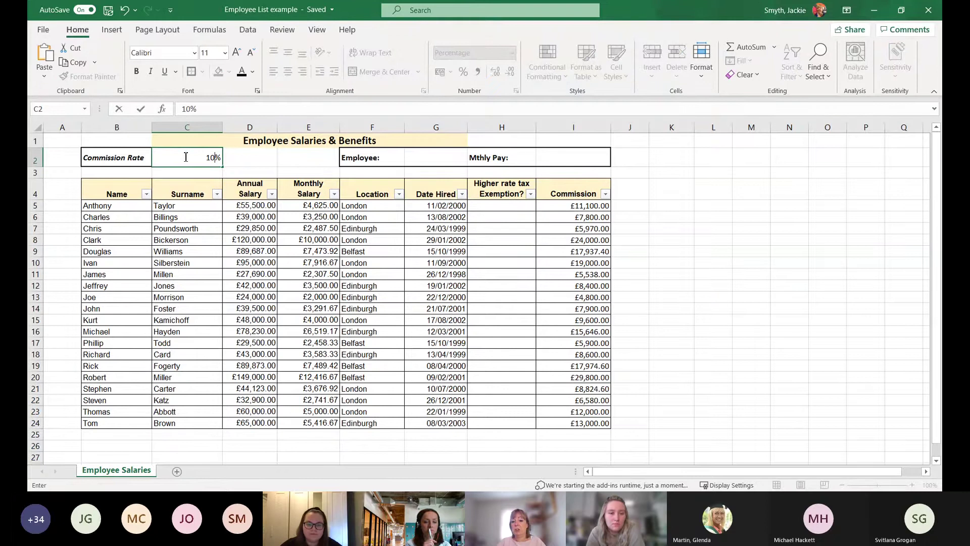
{"action": "key", "text": "Return"}
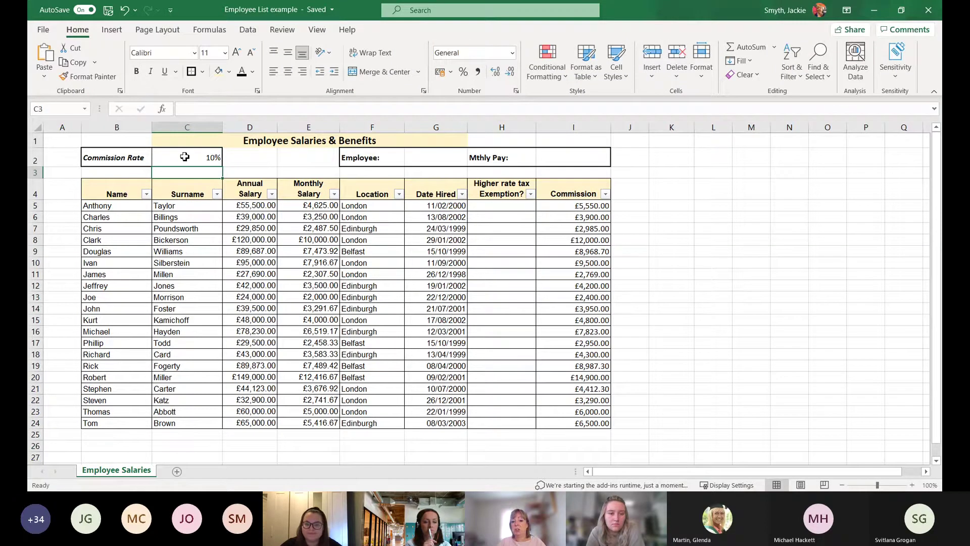
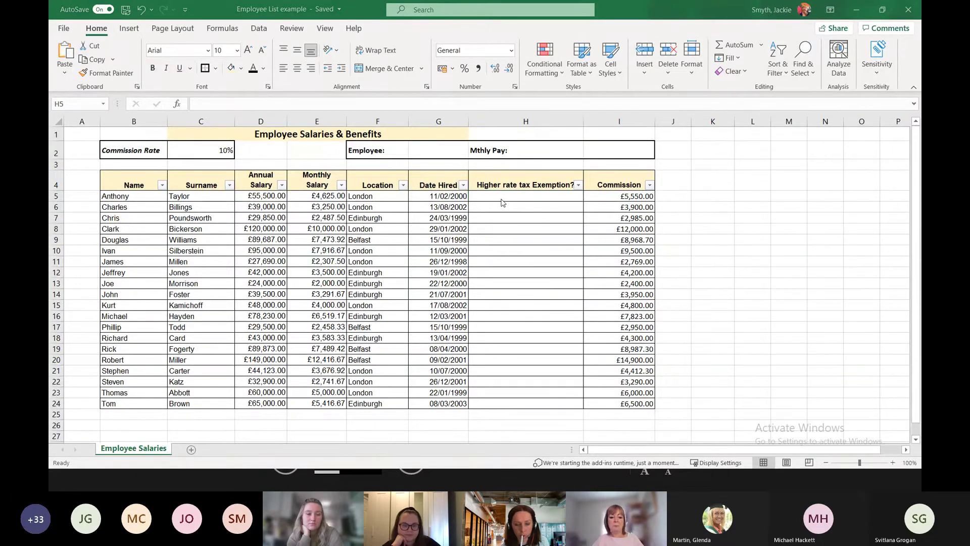
Start an IF formula in H5 that tests whether the annual salary in D5 is greater than 50000
{"action": "key", "text": "alt+Tab"}
{"action": "key", "text": "Escape"}
{"action": "left_click", "coordinate": [517, 197]}
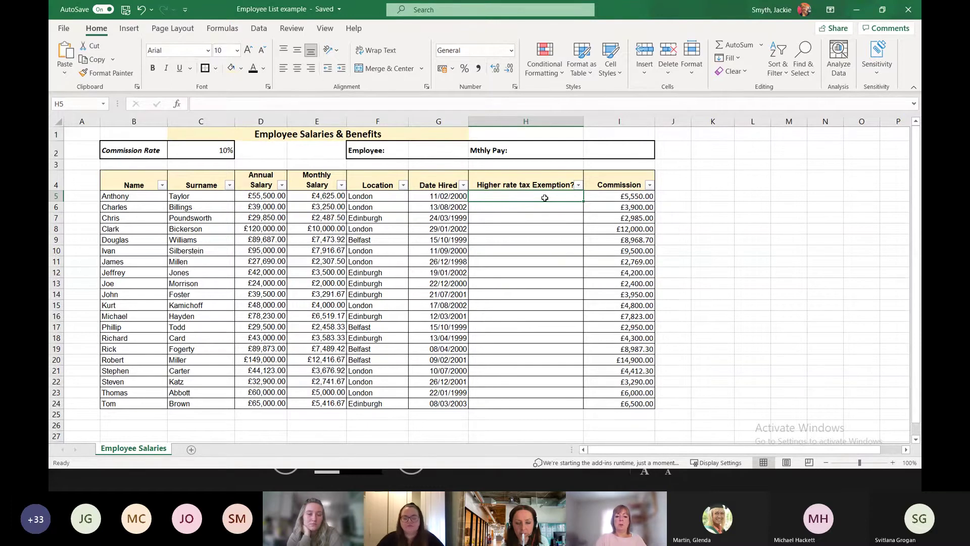
{"action": "type", "text": "=IF"}
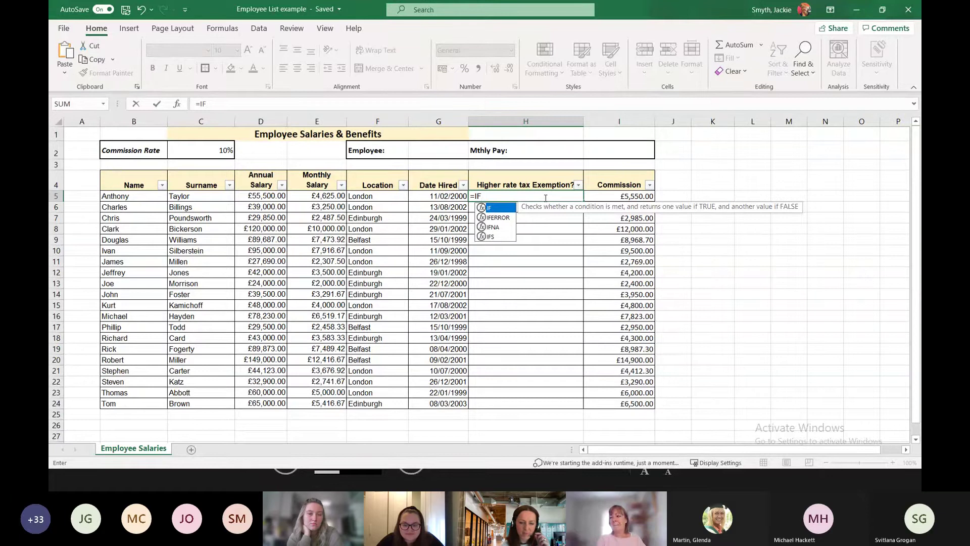
{"action": "type", "text": "("}
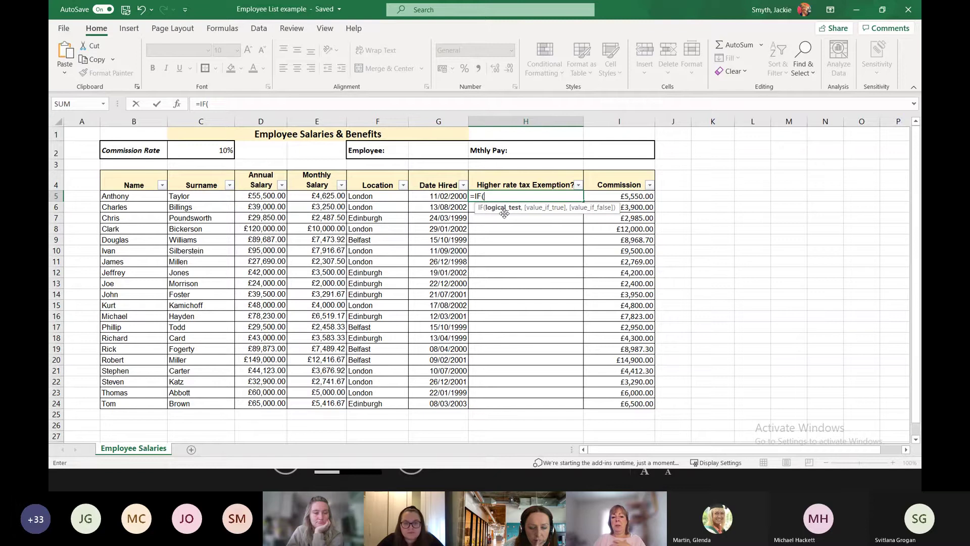
{"action": "left_click", "coordinate": [252, 196]}
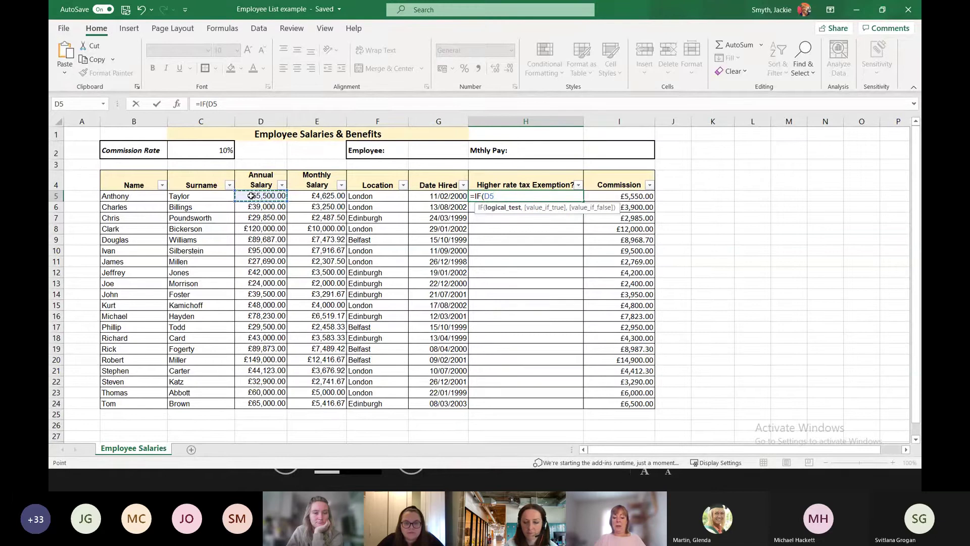
{"action": "type", "text": ">"}
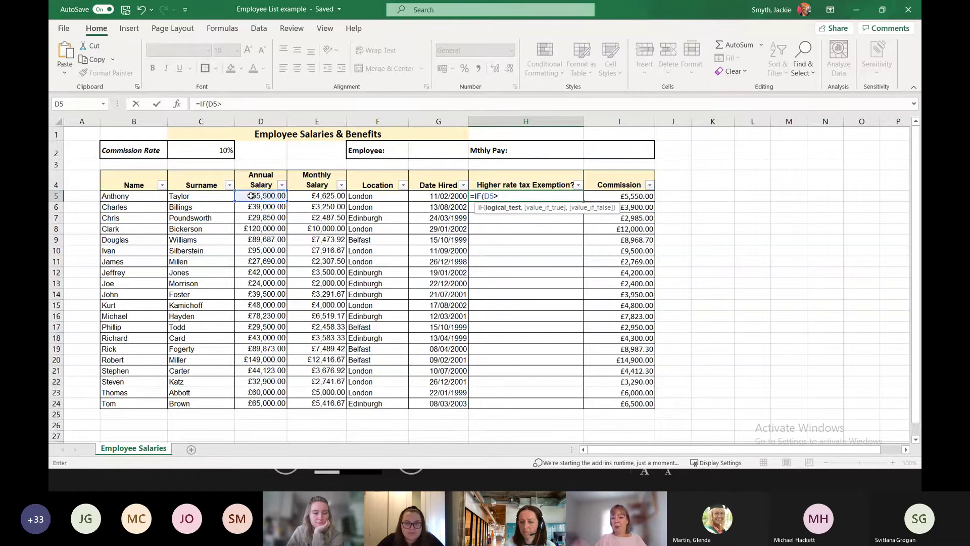
{"action": "type", "text": "50"}
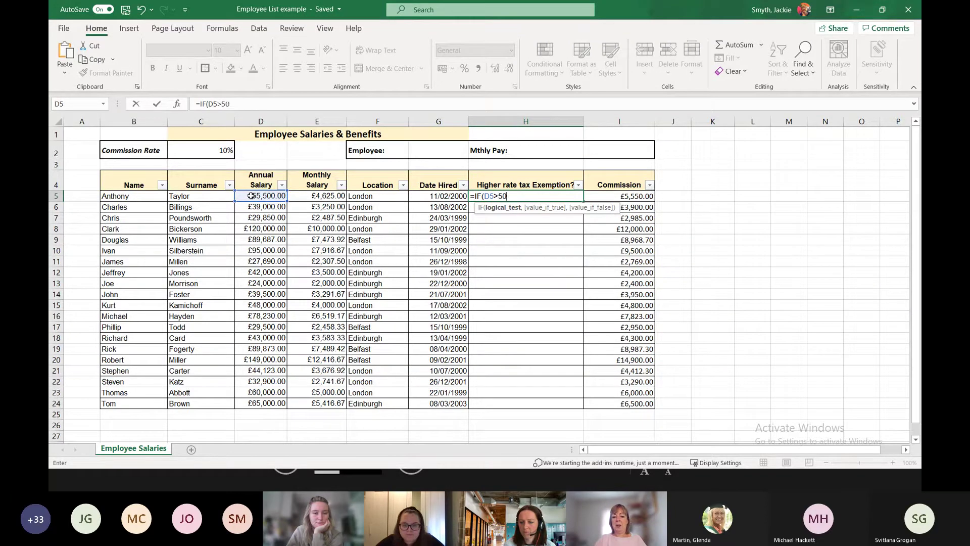
{"action": "type", "text": "000"}
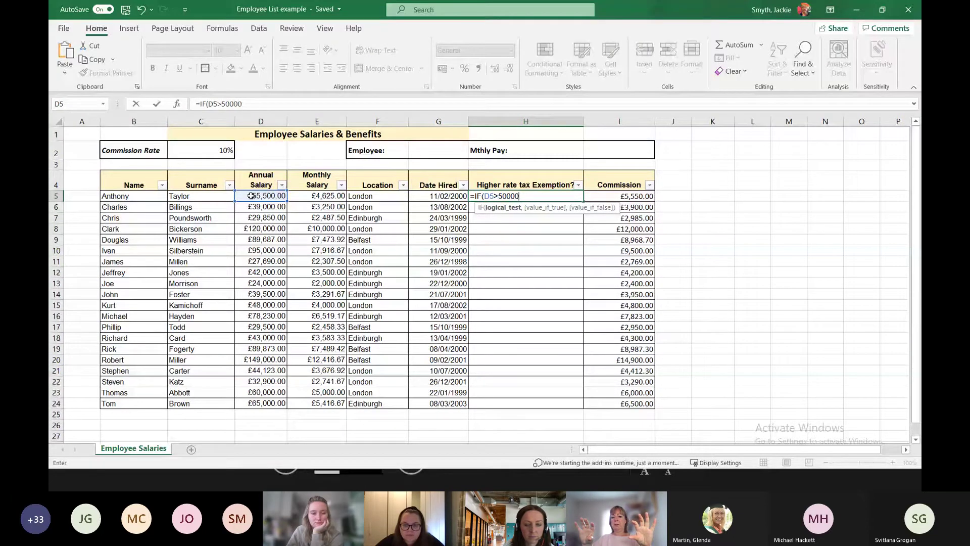
Complete the IF formula in H5 to return "NO" when the test is true and "YES" when it is false
{"action": "type", "text": ","}
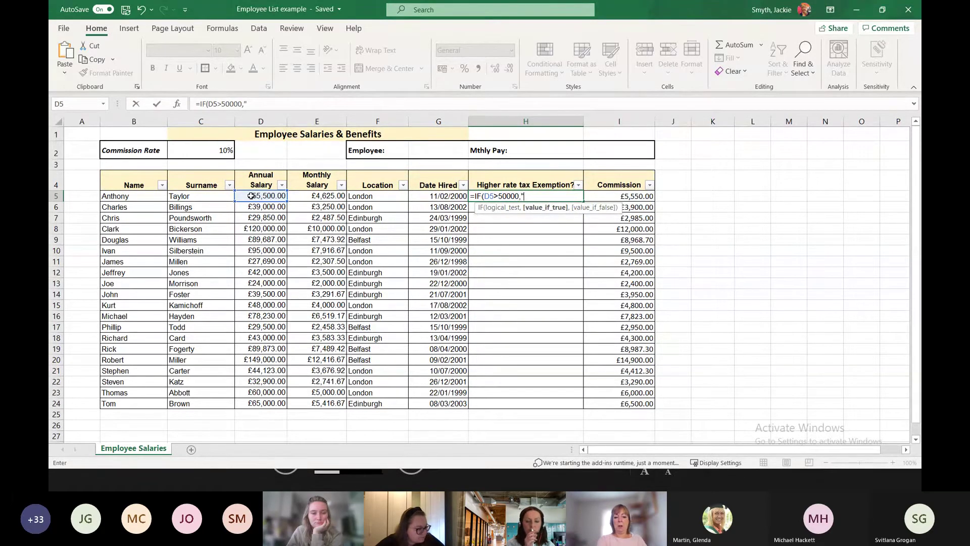
{"action": "type", "text": "YES"}
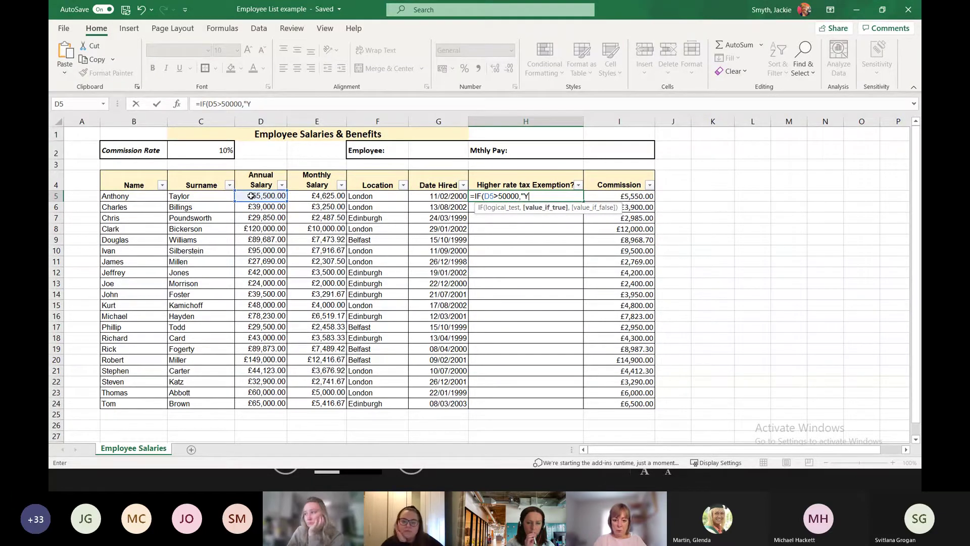
{"action": "key", "text": "BackSpace"}
{"action": "key", "text": "BackSpace"}
{"action": "key", "text": "BackSpace"}
{"action": "type", "text": "NO\""}
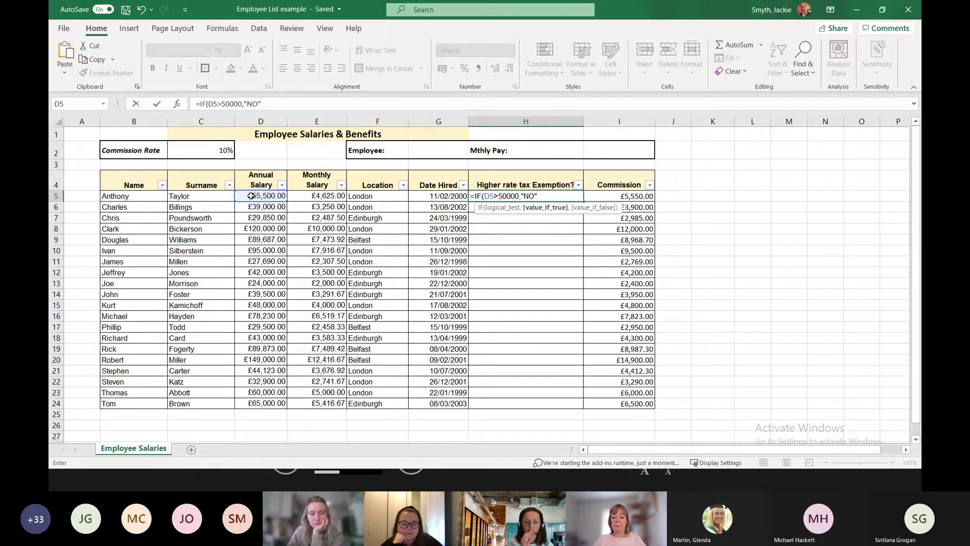
{"action": "type", "text": ","}
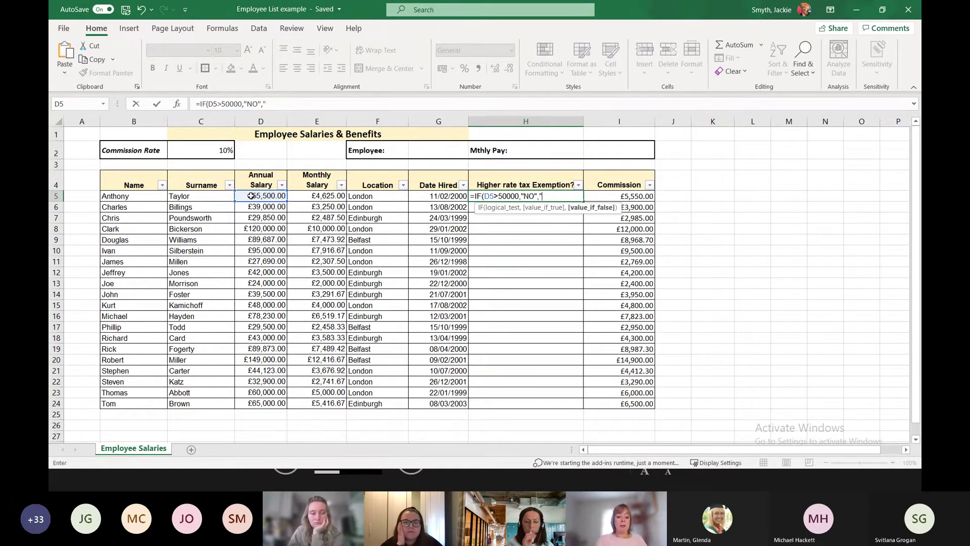
{"action": "type", "text": "\"YES"}
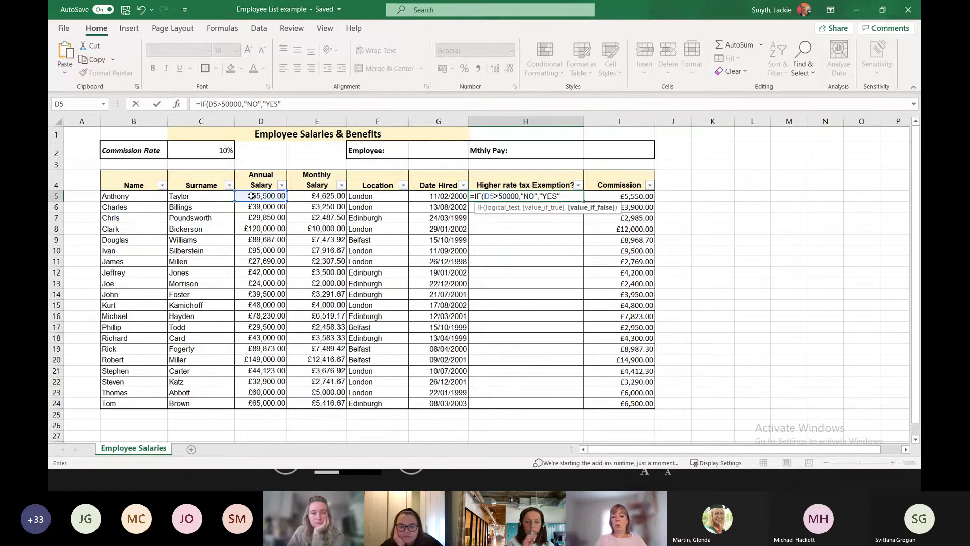
{"action": "type", "text": ")"}
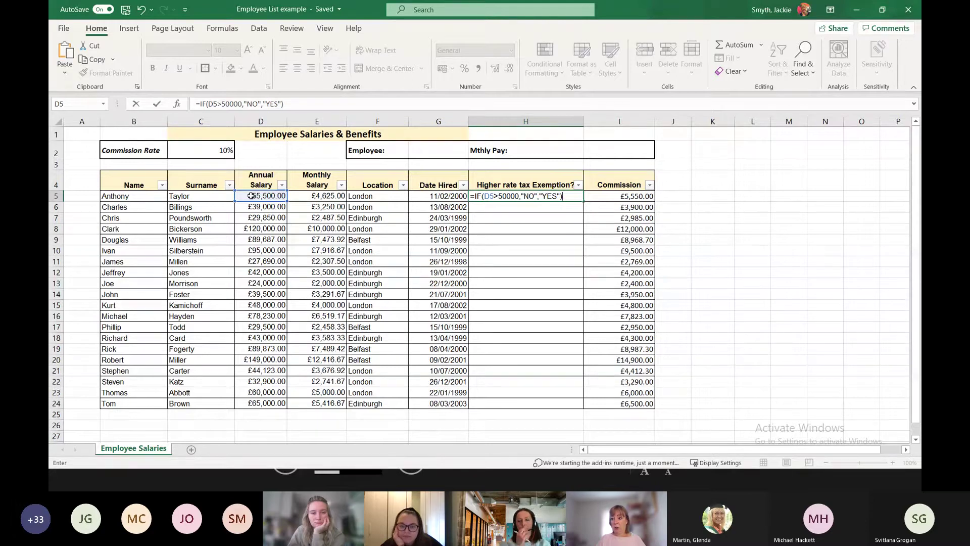
{"action": "key", "text": "Return"}
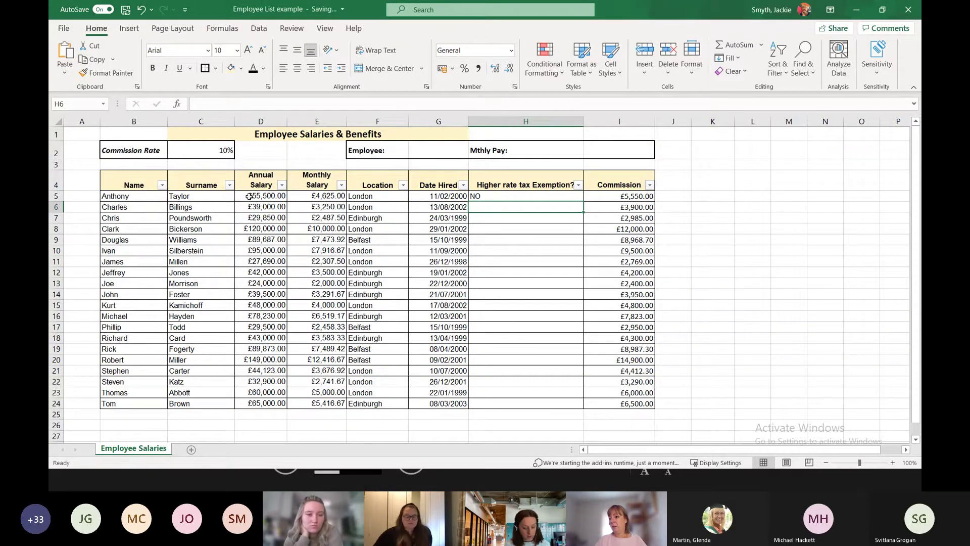
Fill the exemption formula from H5 down to H24 and check the results against the annual salaries in rows 11, 13 and 20
{"action": "left_click", "coordinate": [510, 197]}
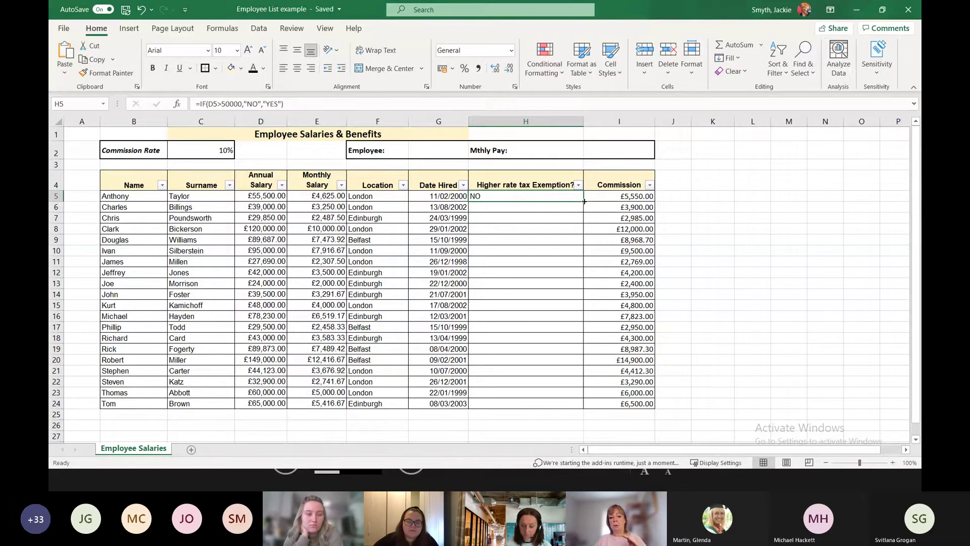
{"action": "left_click_drag", "start_coordinate": [585, 201], "coordinate": [581, 407]}
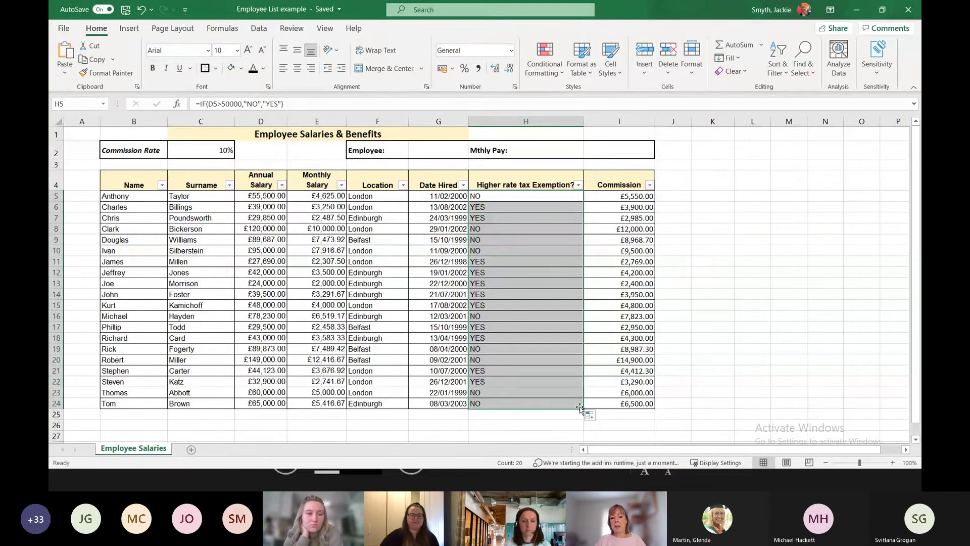
{"action": "left_click", "coordinate": [587, 273]}
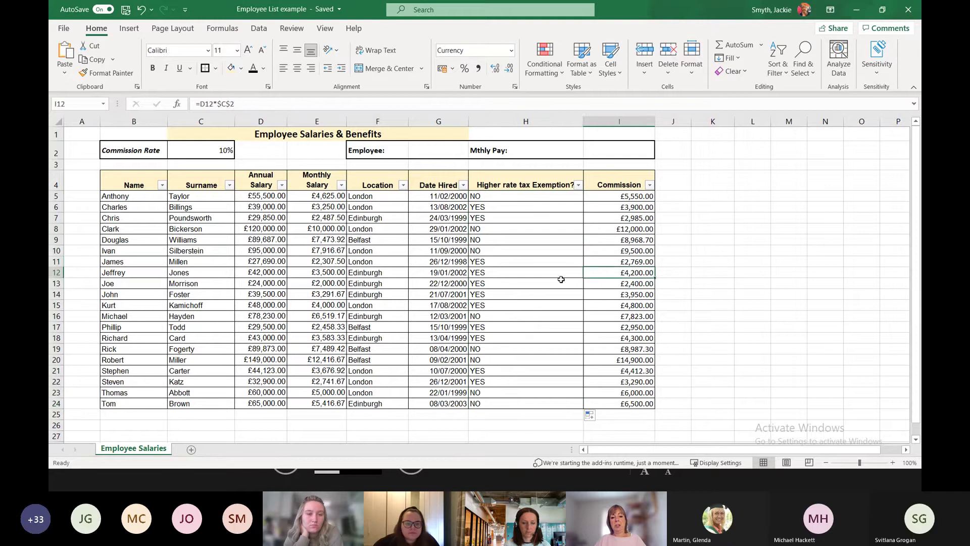
{"action": "left_click", "coordinate": [254, 259]}
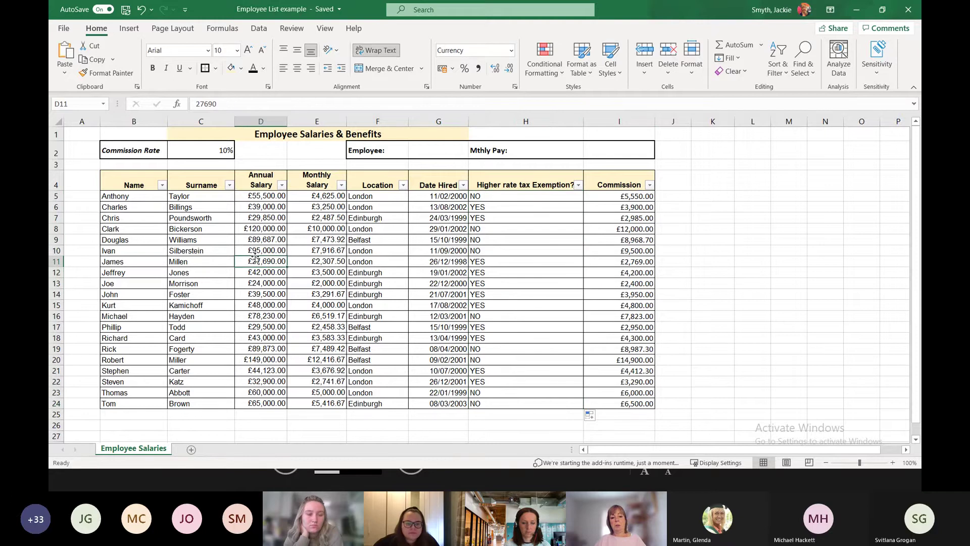
{"action": "left_click", "coordinate": [493, 262]}
{"action": "left_click", "coordinate": [259, 288]}
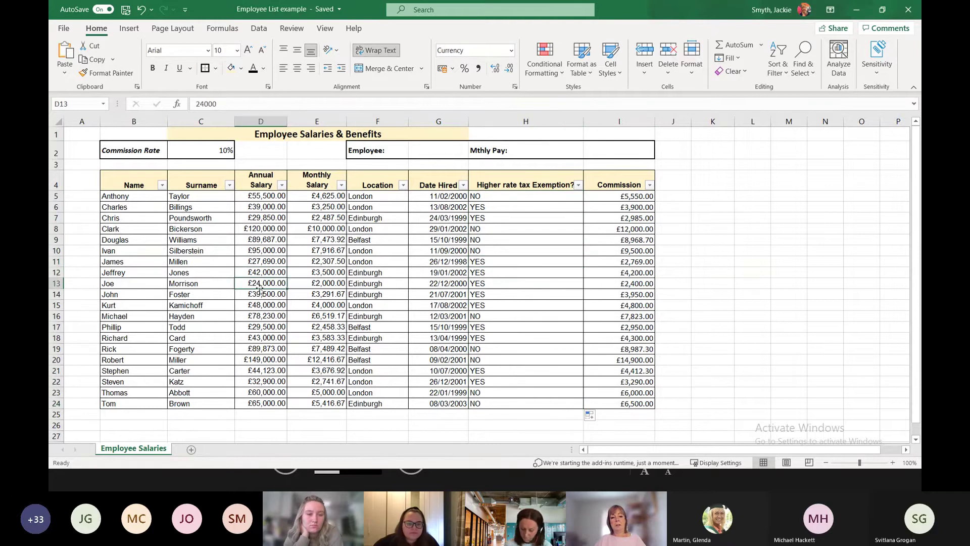
{"action": "left_click", "coordinate": [498, 293]}
{"action": "left_click", "coordinate": [266, 362]}
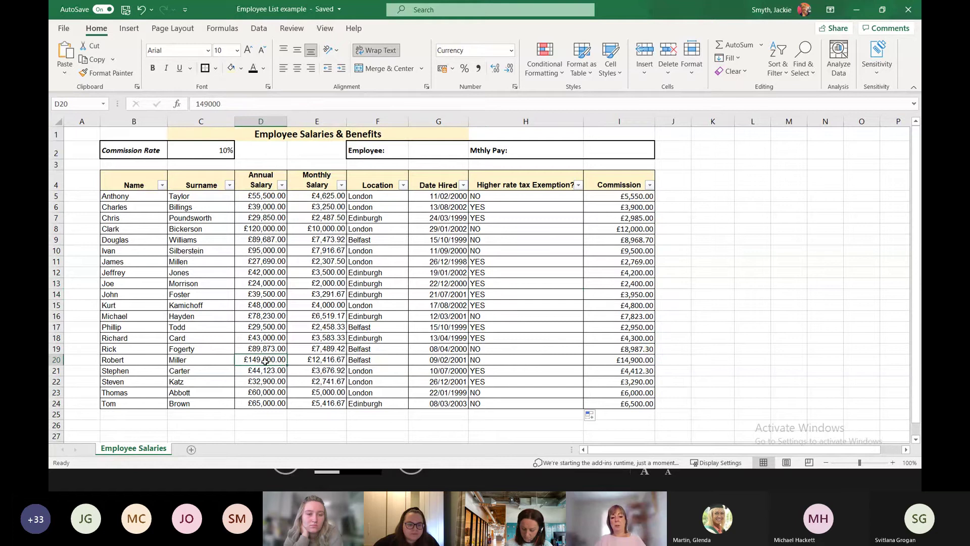
{"action": "left_click", "coordinate": [497, 360]}
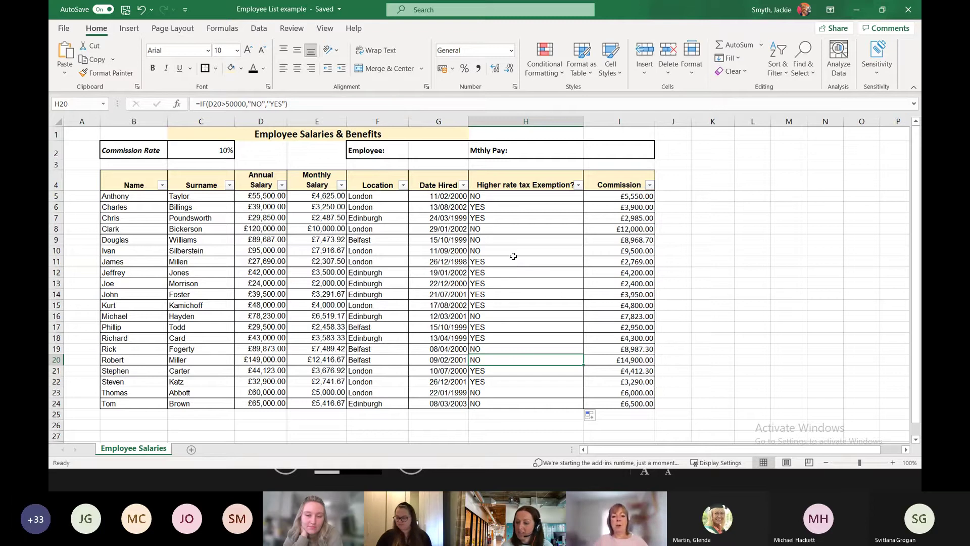
Start an XLOOKUP formula in the monthly pay cell I2 with the employee cell G2 as the lookup value
{"action": "left_click", "coordinate": [443, 149]}
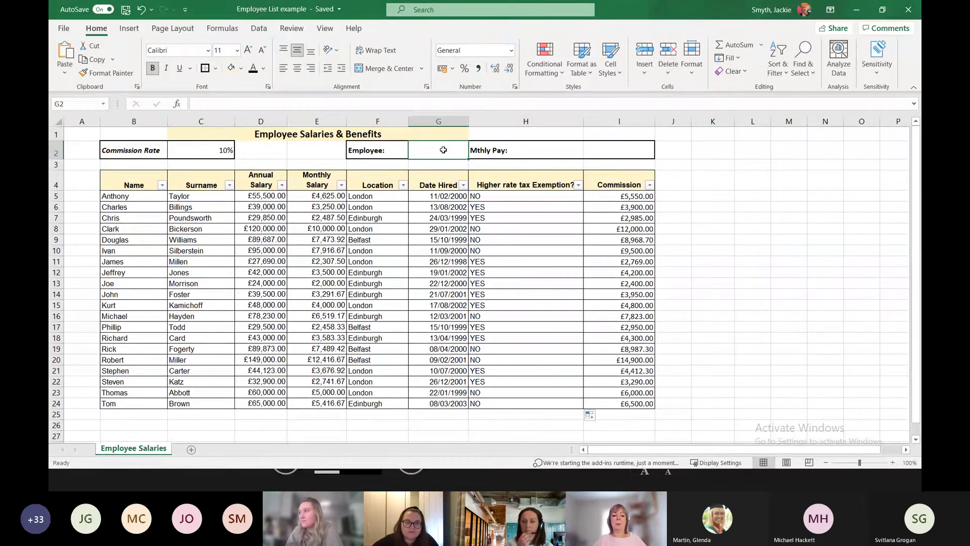
{"action": "left_click", "coordinate": [618, 147]}
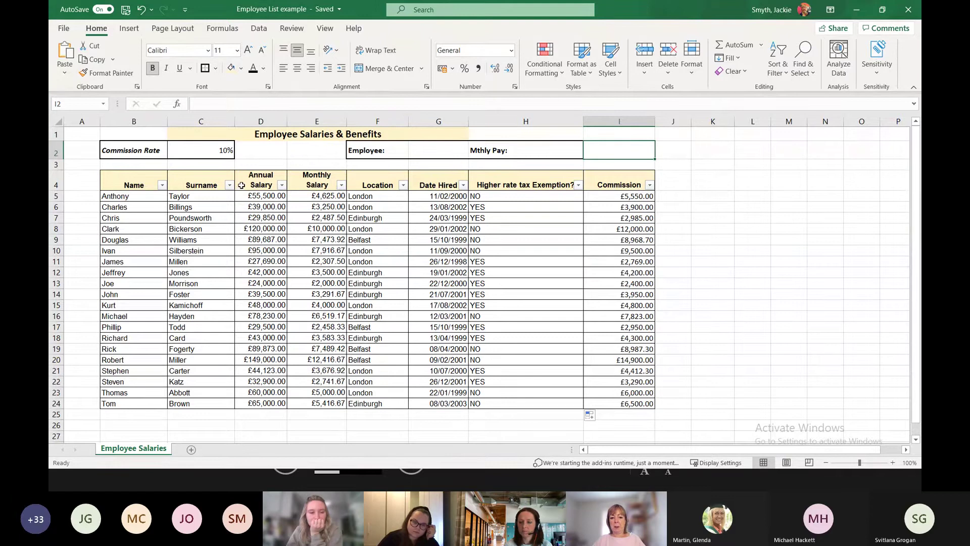
{"action": "left_click", "coordinate": [447, 151]}
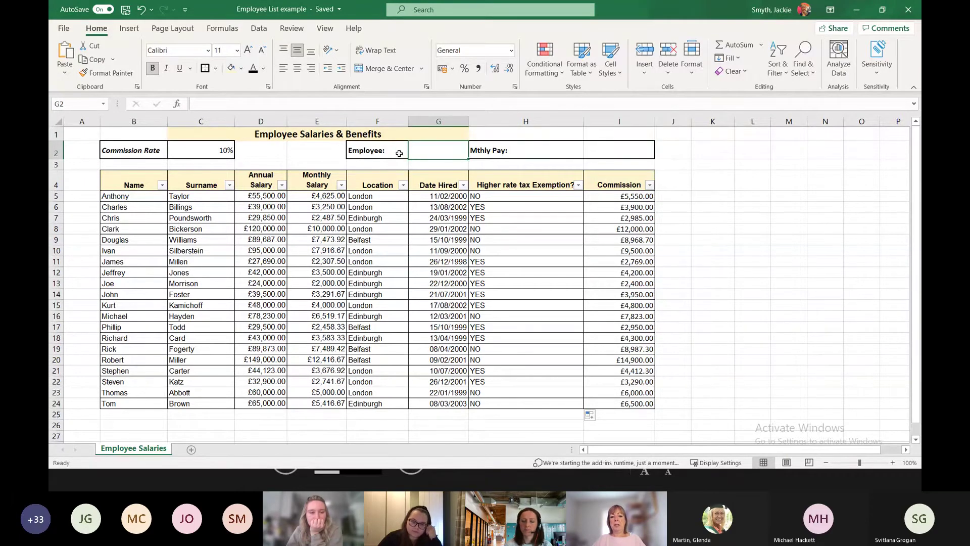
{"action": "left_click", "coordinate": [610, 152]}
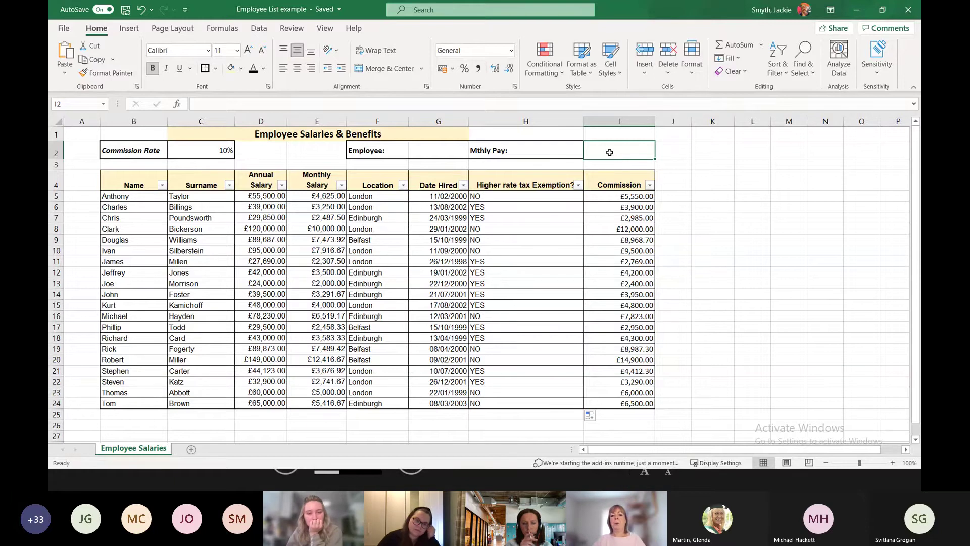
{"action": "type", "text": "="}
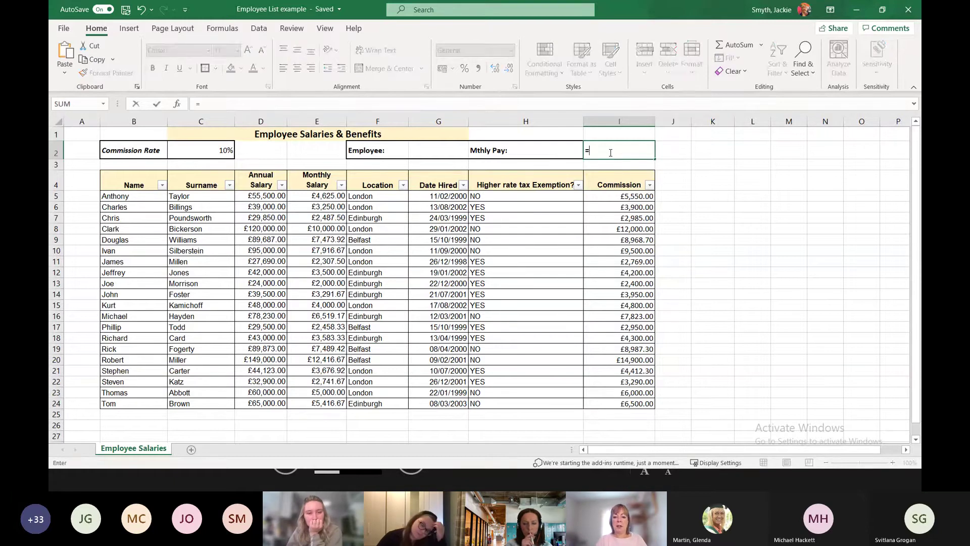
{"action": "type", "text": "xloo"}
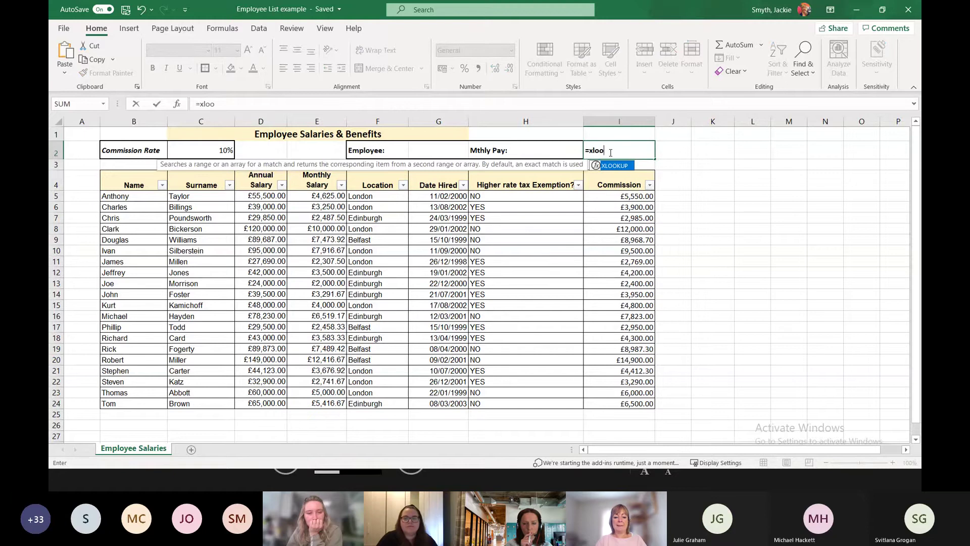
{"action": "type", "text": "kup"}
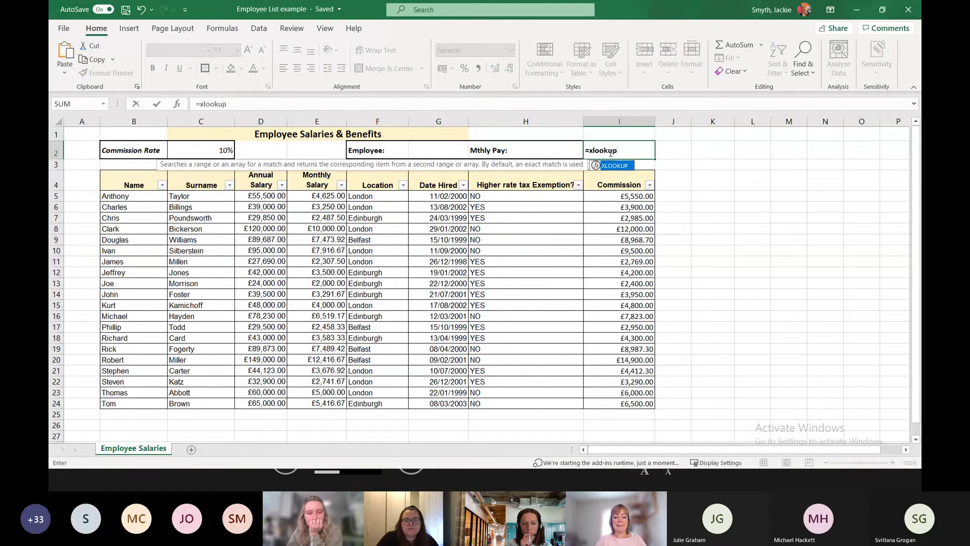
{"action": "type", "text": "("}
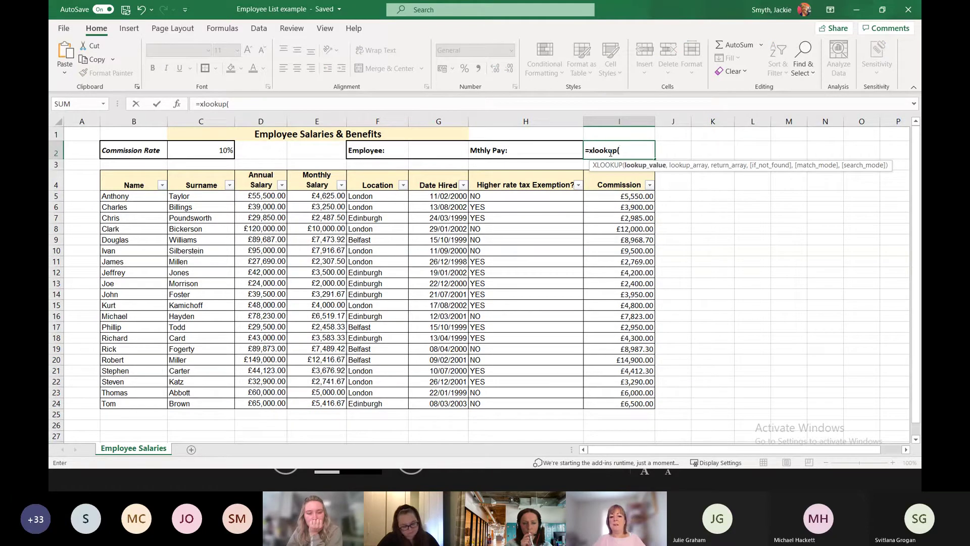
{"action": "left_click", "coordinate": [428, 150]}
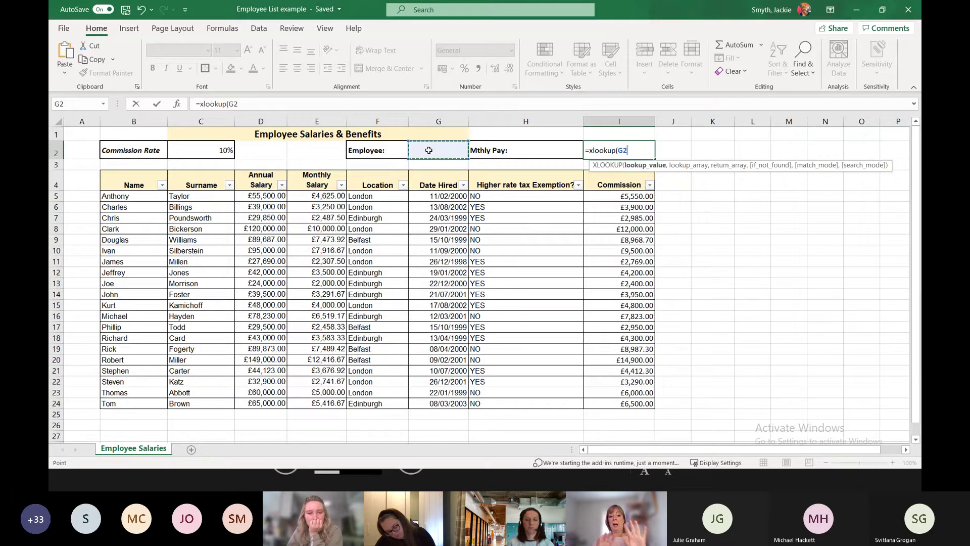
Complete the XLOOKUP formula in I2 with the surnames C5:C24 as lookup array and the monthly salaries E5:E24 as return array
{"action": "type", "text": ","}
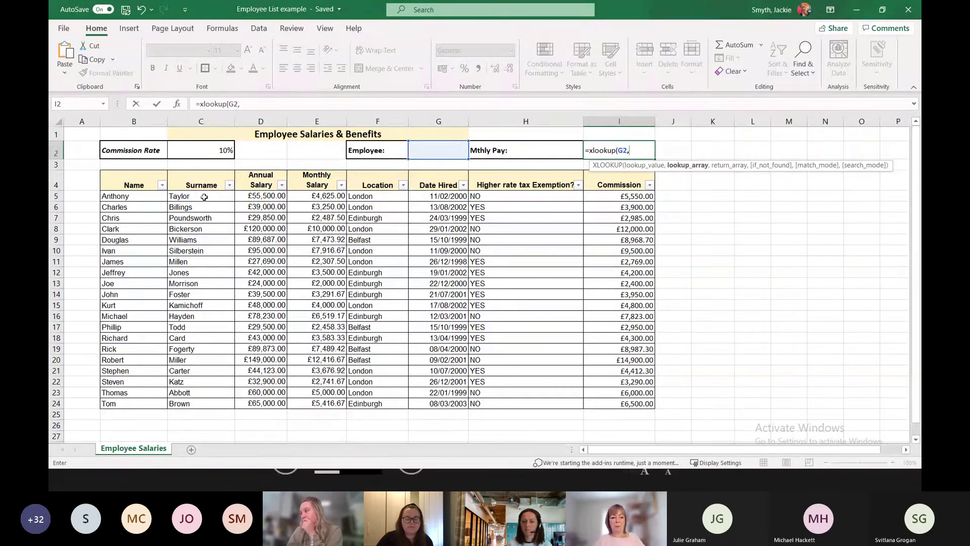
{"action": "left_click_drag", "start_coordinate": [204, 197], "coordinate": [204, 405]}
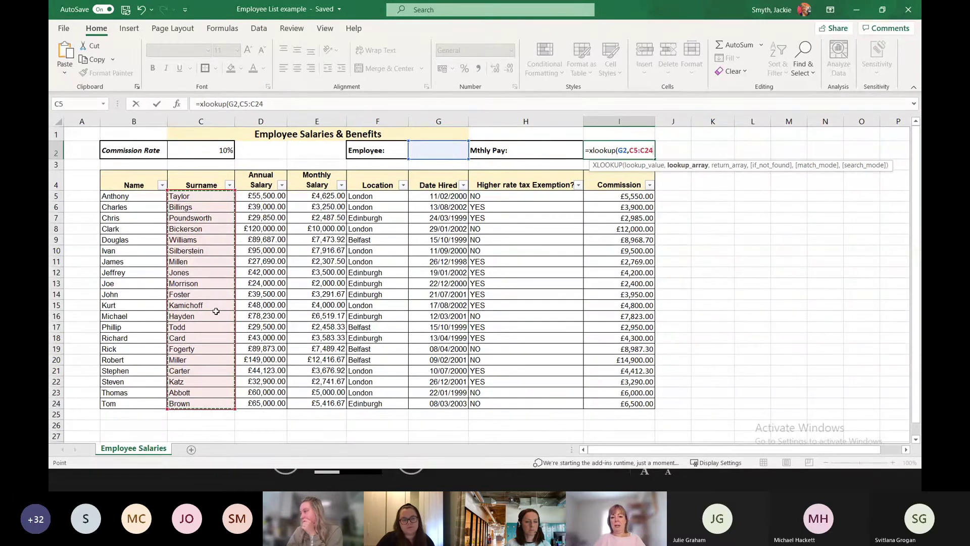
{"action": "type", "text": ","}
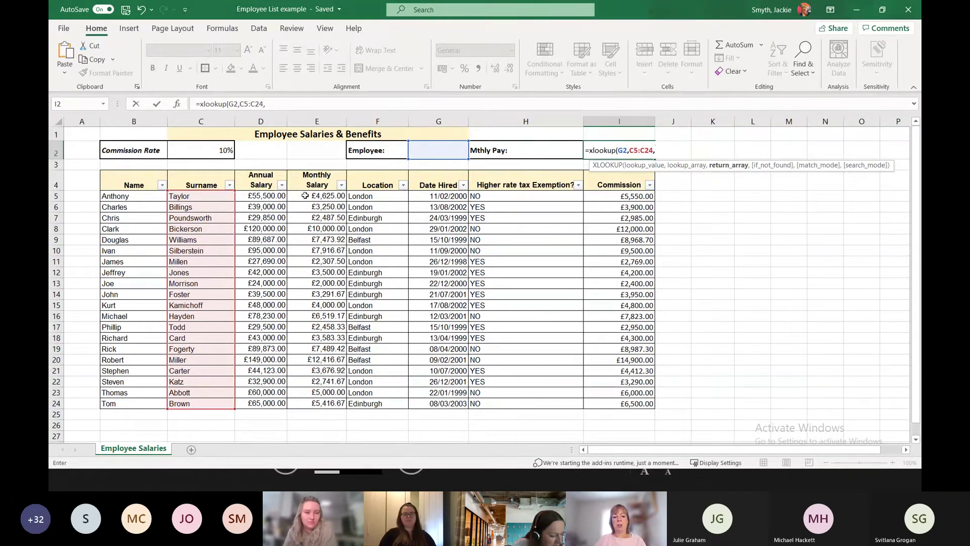
{"action": "left_click_drag", "start_coordinate": [316, 196], "coordinate": [314, 403]}
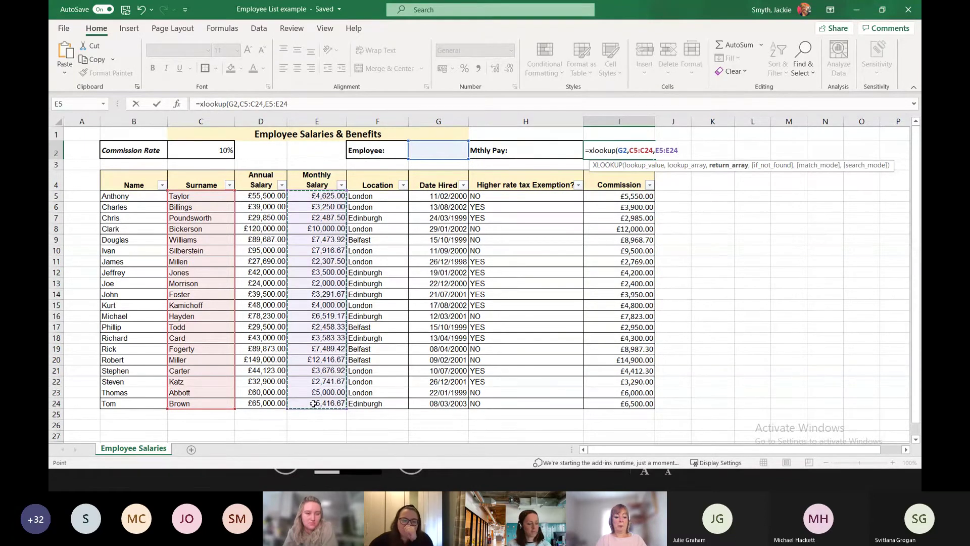
{"action": "type", "text": ")"}
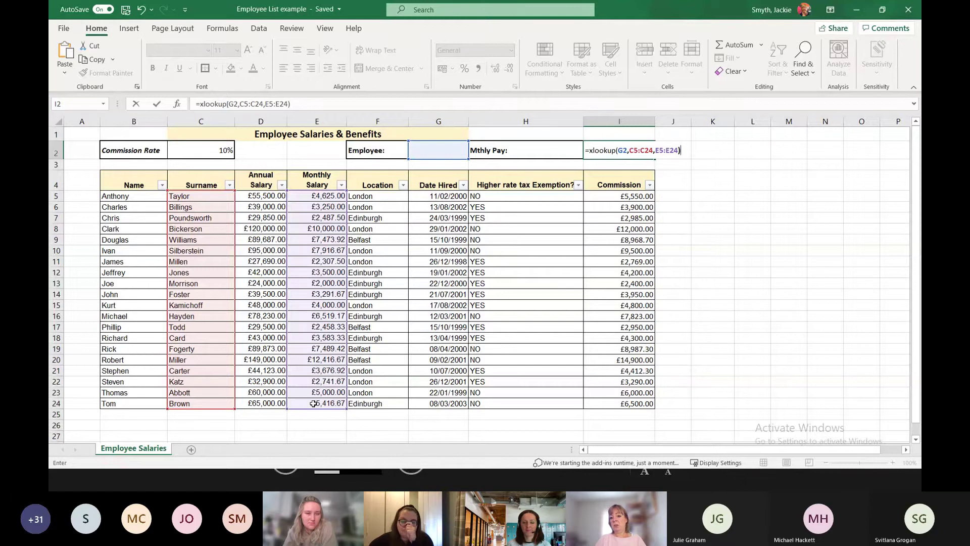
{"action": "key", "text": "Return"}
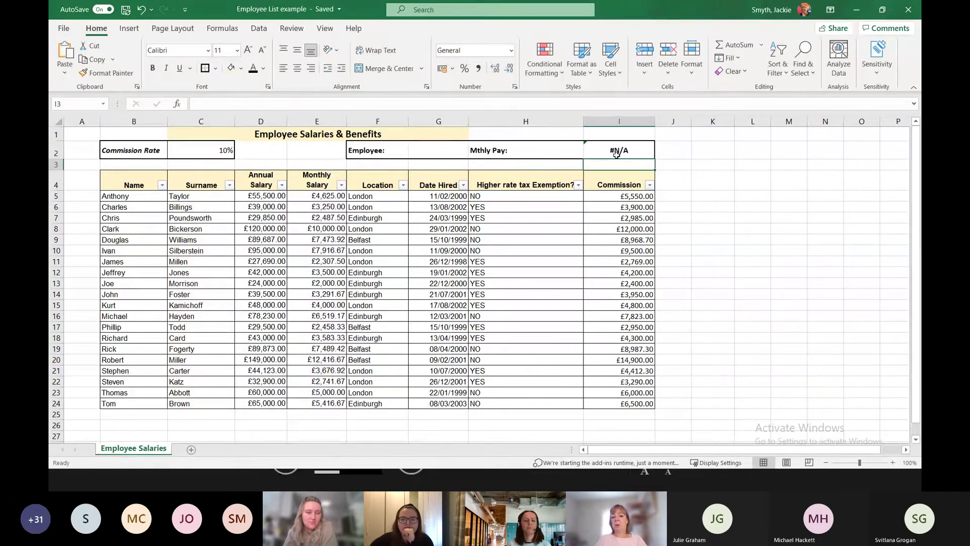
Enter the surname from row 11 in the employee cell G2 and check the returned pay against that row's monthly salary
{"action": "left_click", "coordinate": [439, 146]}
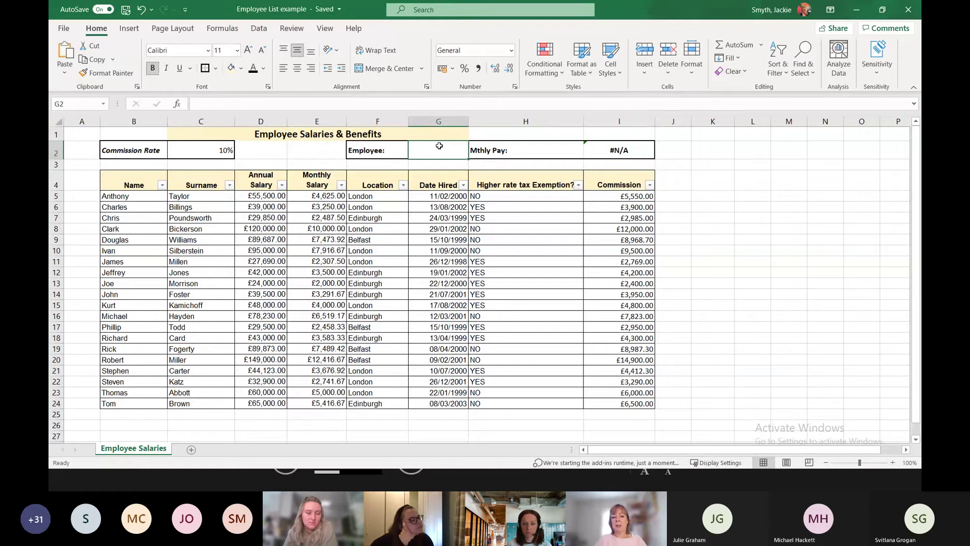
{"action": "type", "text": "Mille"}
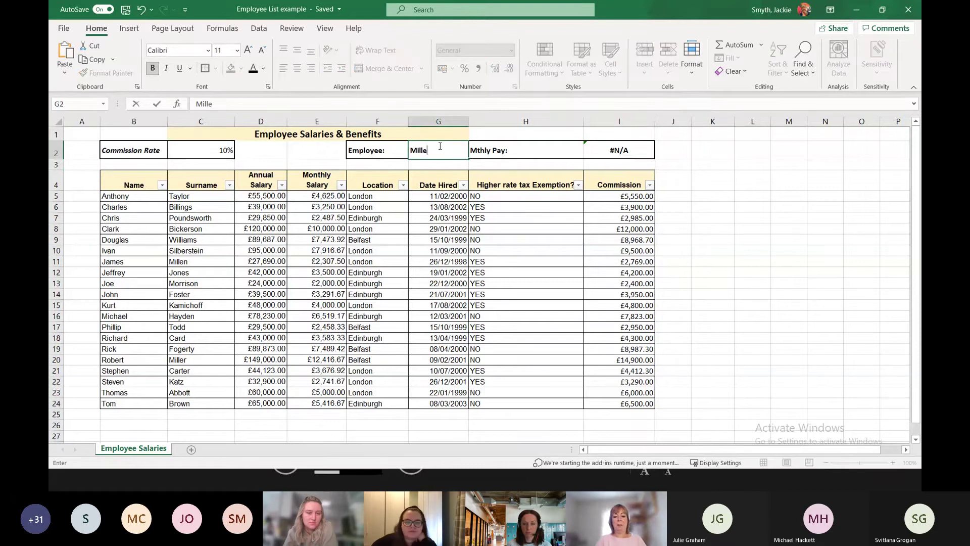
{"action": "type", "text": "n"}
{"action": "key", "text": "Return"}
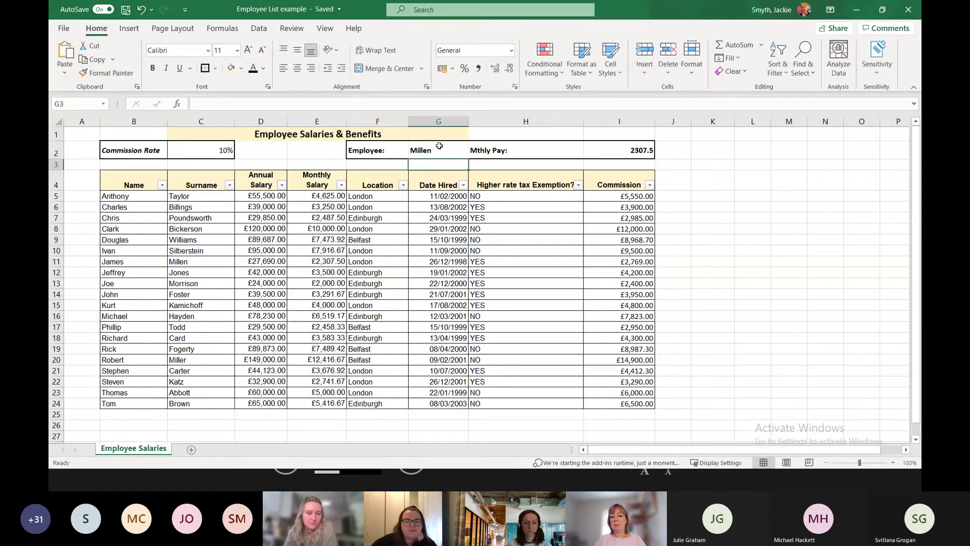
{"action": "left_click", "coordinate": [609, 150]}
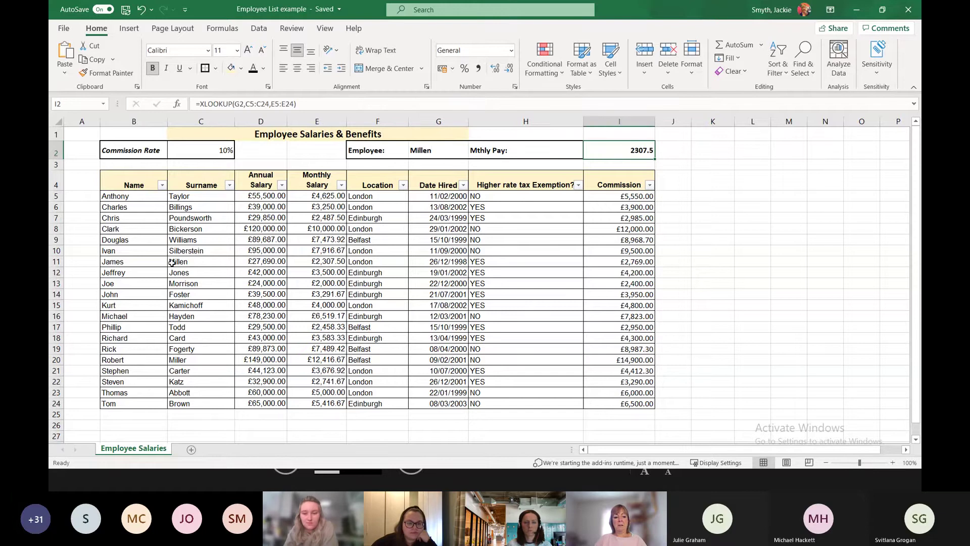
{"action": "left_click_drag", "start_coordinate": [172, 263], "coordinate": [304, 263]}
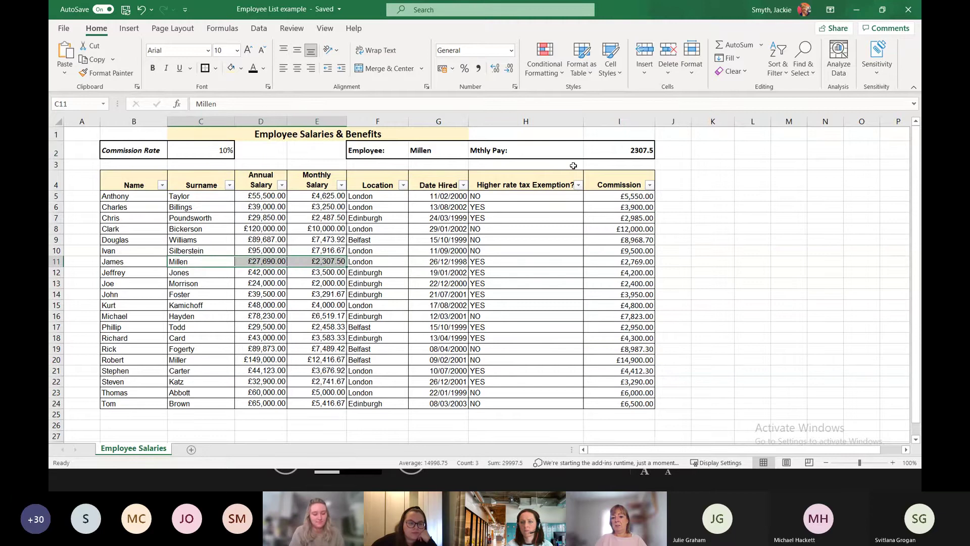
Format the monthly pay result in I2 as Currency
{"action": "left_click", "coordinate": [603, 151]}
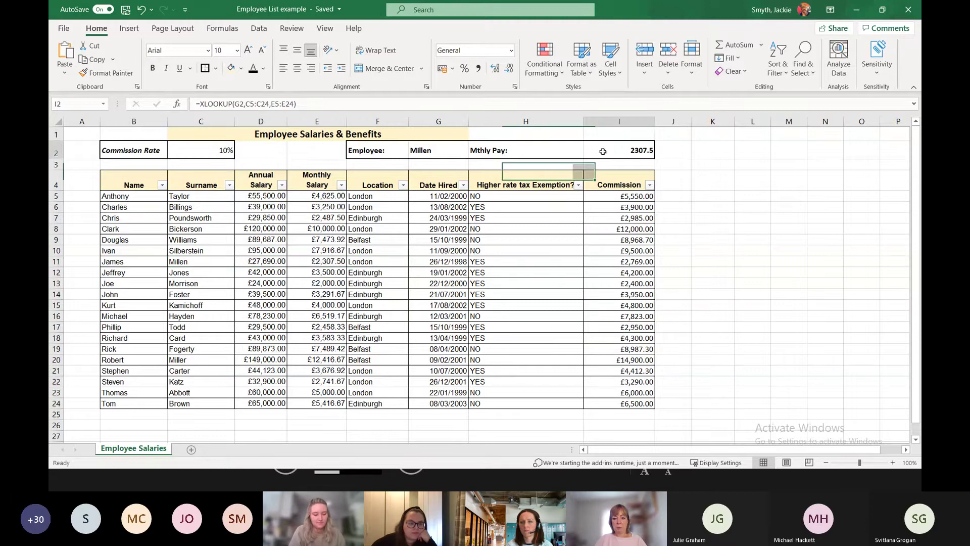
{"action": "left_click", "coordinate": [511, 50]}
{"action": "left_click", "coordinate": [495, 121]}
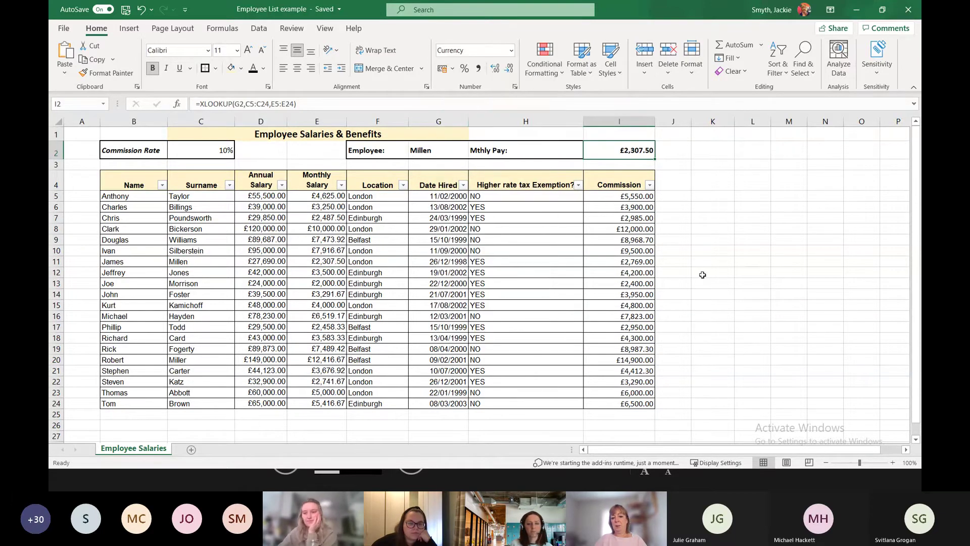
Replace the employee in G2 with the surname from row 22 and check the returned pay against that row's monthly salary
{"action": "left_click", "coordinate": [443, 155]}
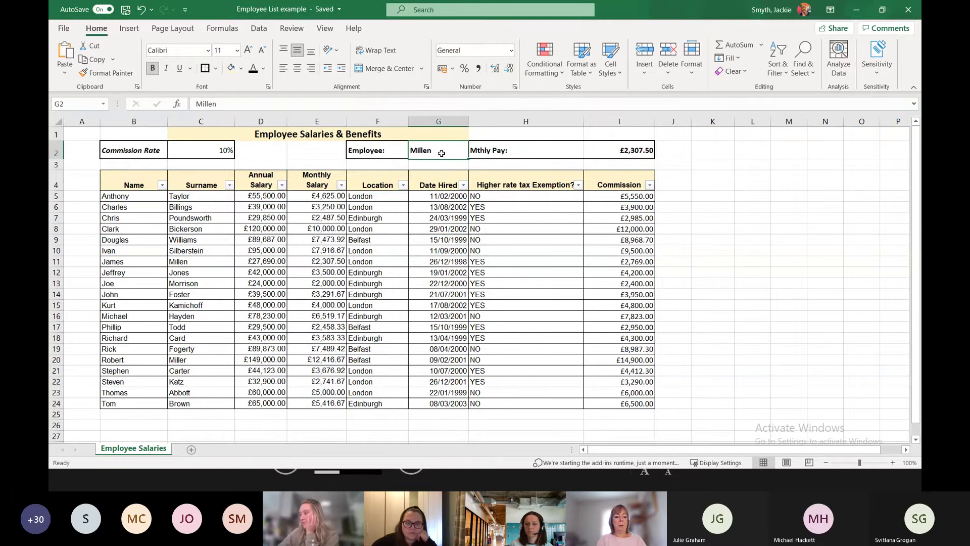
{"action": "type", "text": "Katz"}
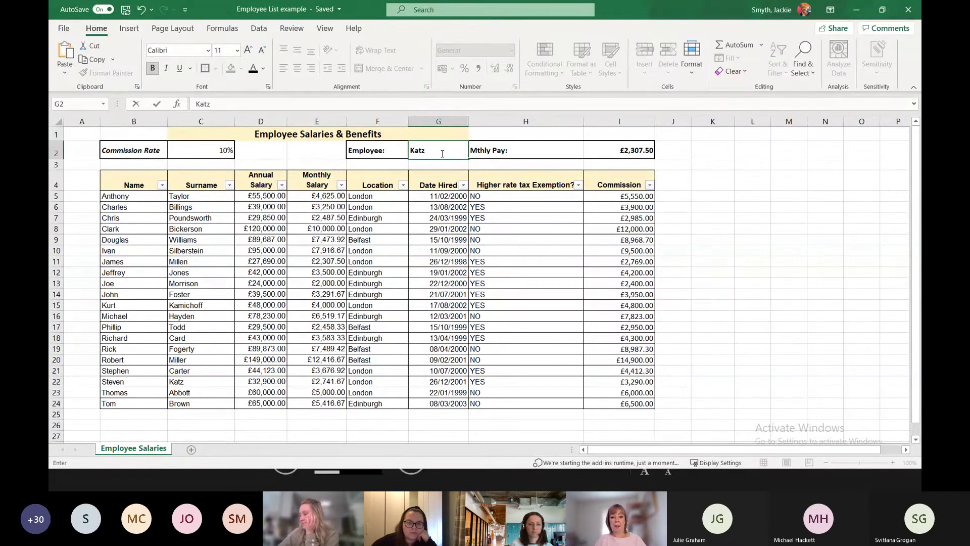
{"action": "key", "text": "Return"}
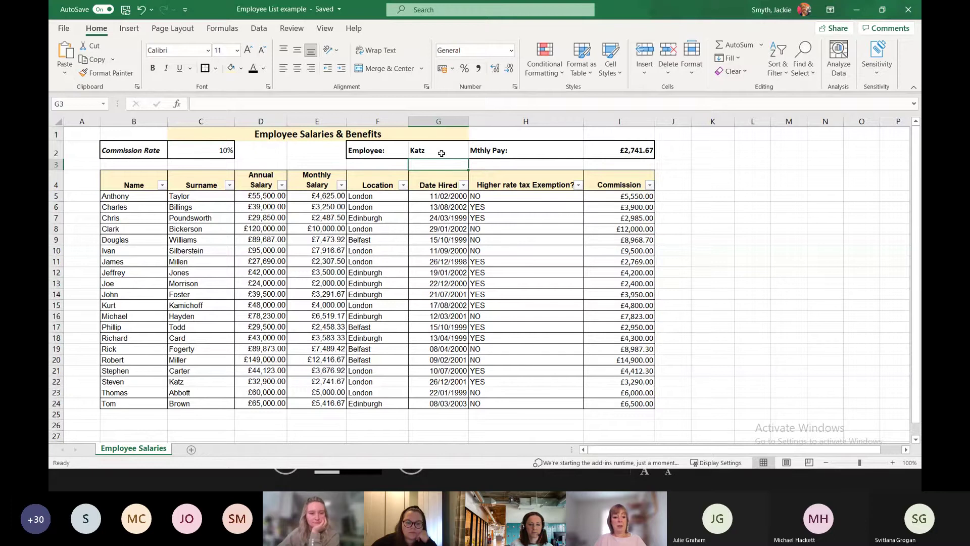
{"action": "left_click_drag", "start_coordinate": [173, 382], "coordinate": [315, 378]}
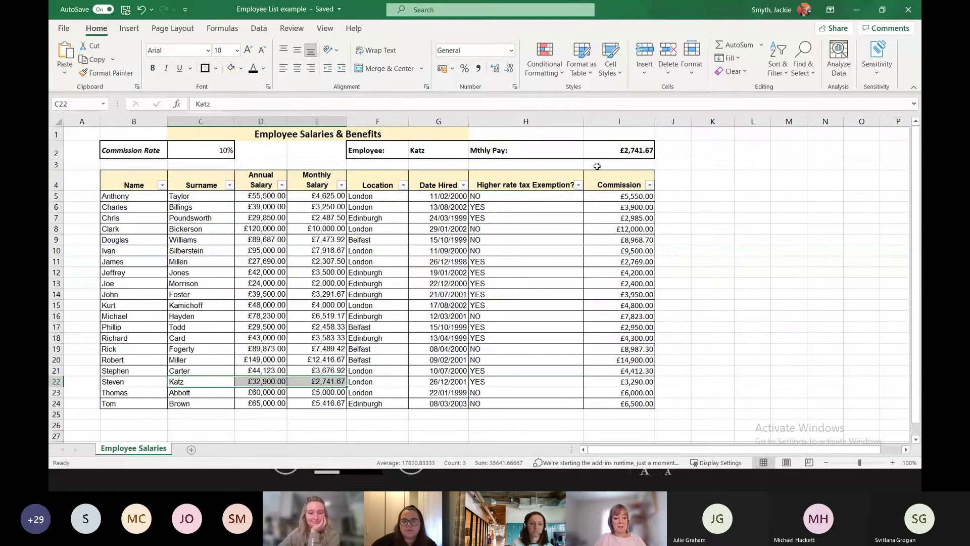
{"action": "left_click", "coordinate": [624, 150]}
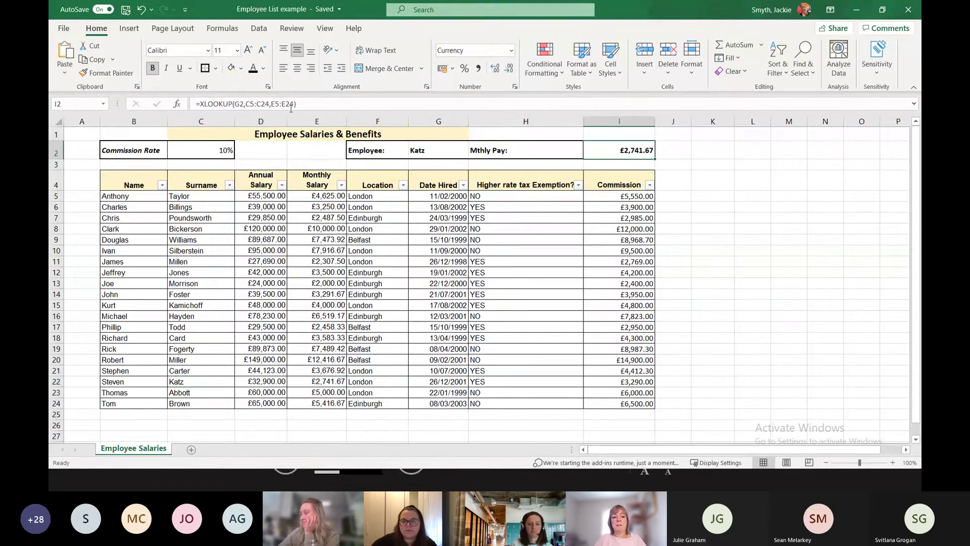
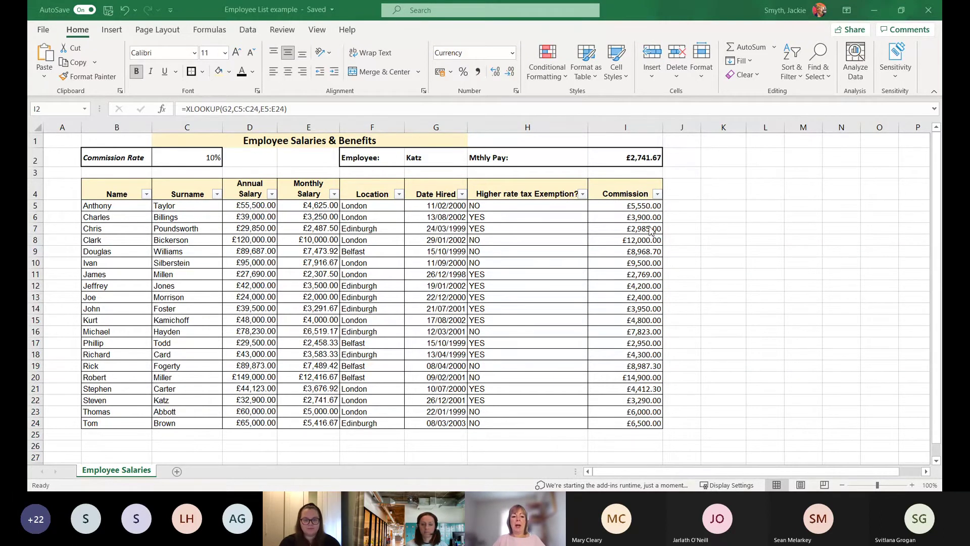
Examine the location entries in F5:F24 and the empty rows beneath the employee list where new records would go
{"action": "left_click", "coordinate": [789, 243]}
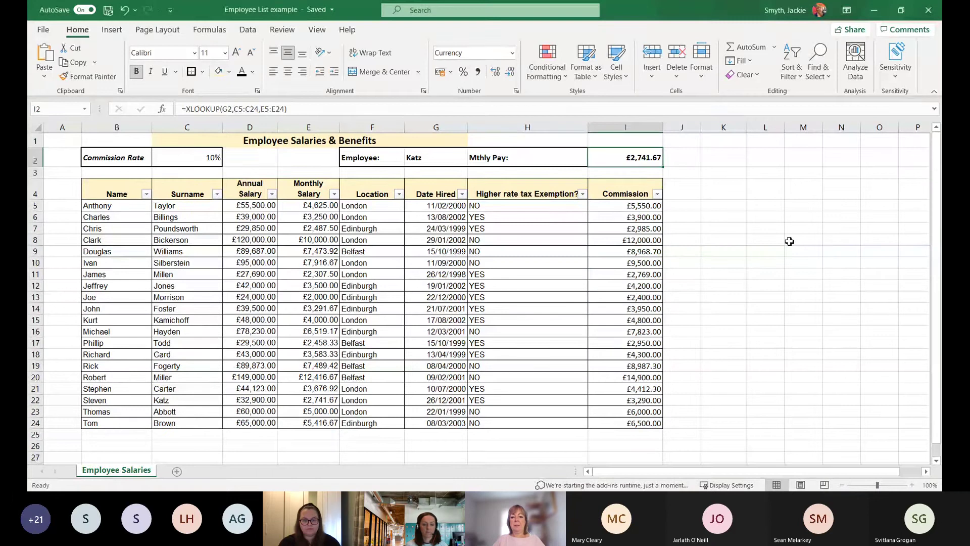
{"action": "left_click_drag", "start_coordinate": [358, 209], "coordinate": [379, 419]}
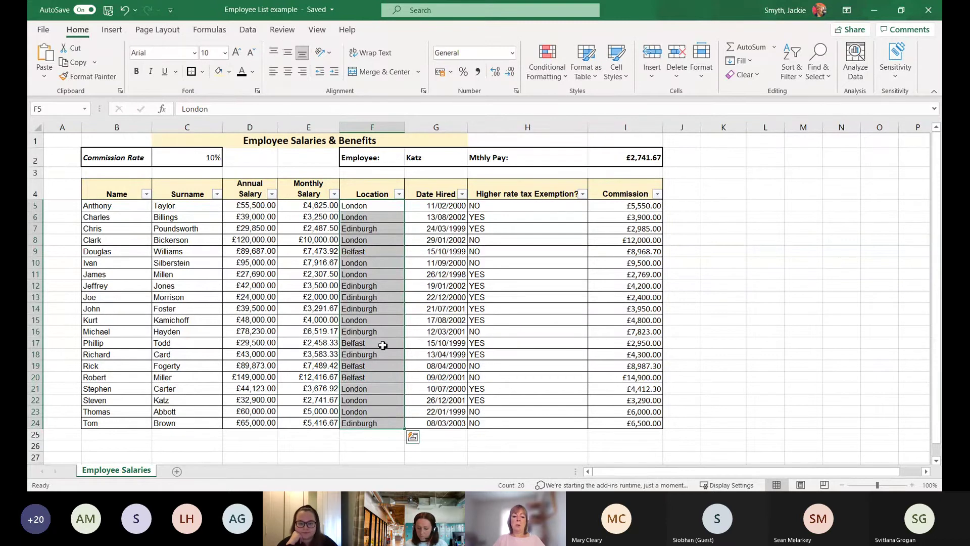
{"action": "scroll", "coordinate": [384, 338], "scroll_direction": "down", "scroll_amount": 3}
{"action": "left_click_drag", "start_coordinate": [118, 322], "coordinate": [373, 331]}
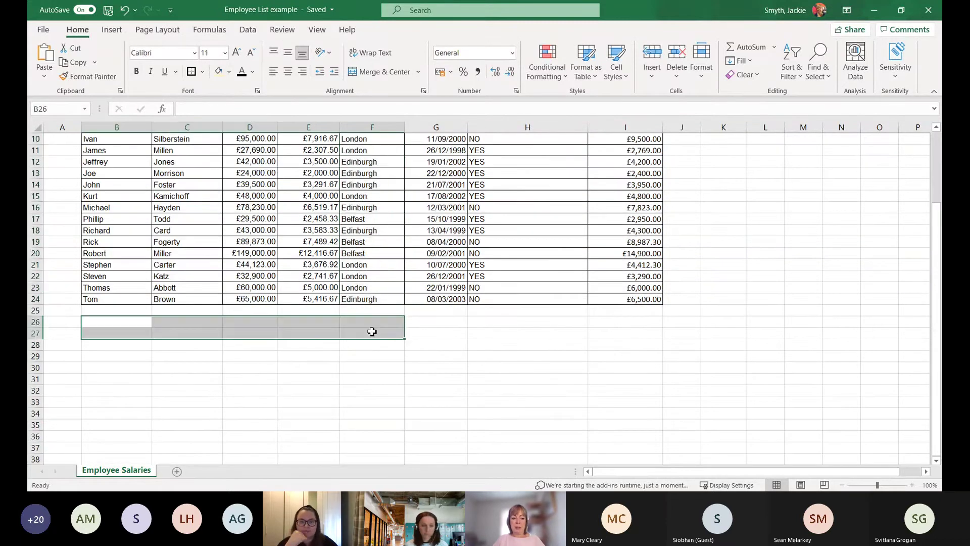
{"action": "left_click", "coordinate": [372, 308]}
{"action": "left_click", "coordinate": [366, 345]}
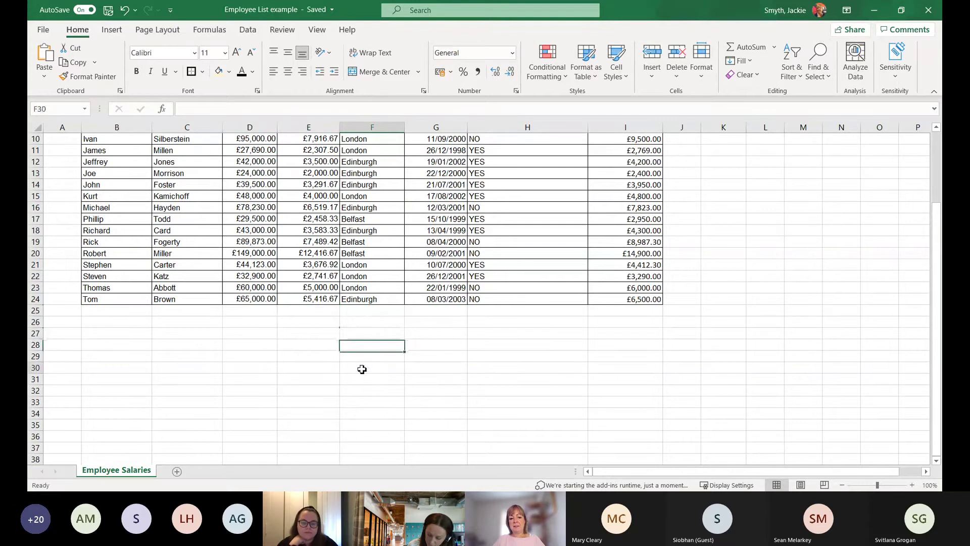
{"action": "left_click", "coordinate": [359, 404]}
{"action": "left_click", "coordinate": [371, 310]}
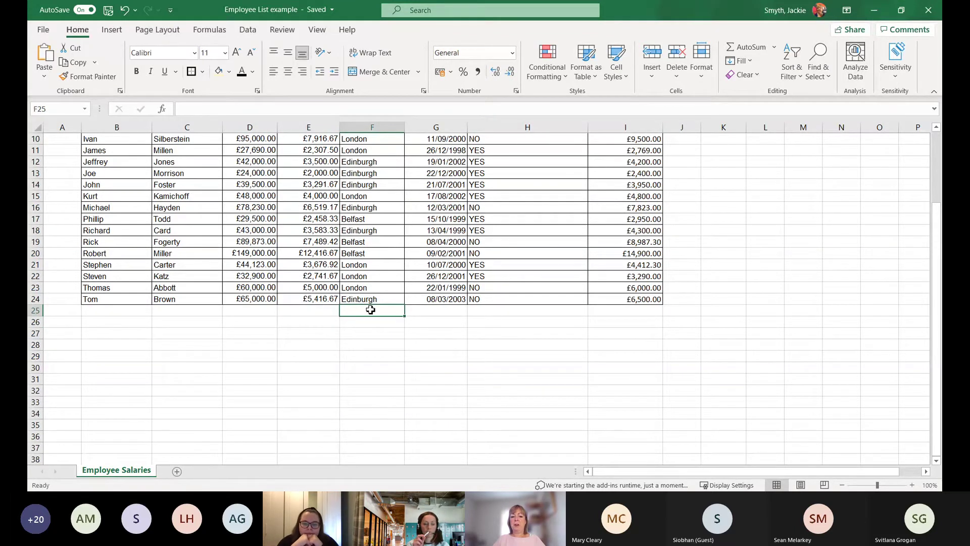
{"action": "scroll", "coordinate": [370, 309], "scroll_direction": "up", "scroll_amount": 3}
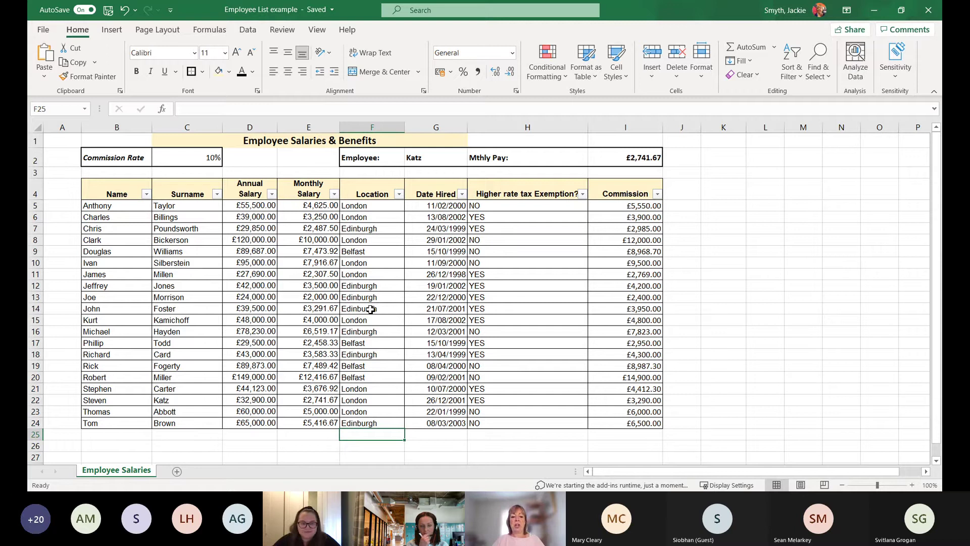
{"action": "left_click_drag", "start_coordinate": [377, 205], "coordinate": [381, 450]}
Enter the list of allowed locations London, Edinburgh and Belfast in cells M5 to M7
{"action": "left_click", "coordinate": [802, 205]}
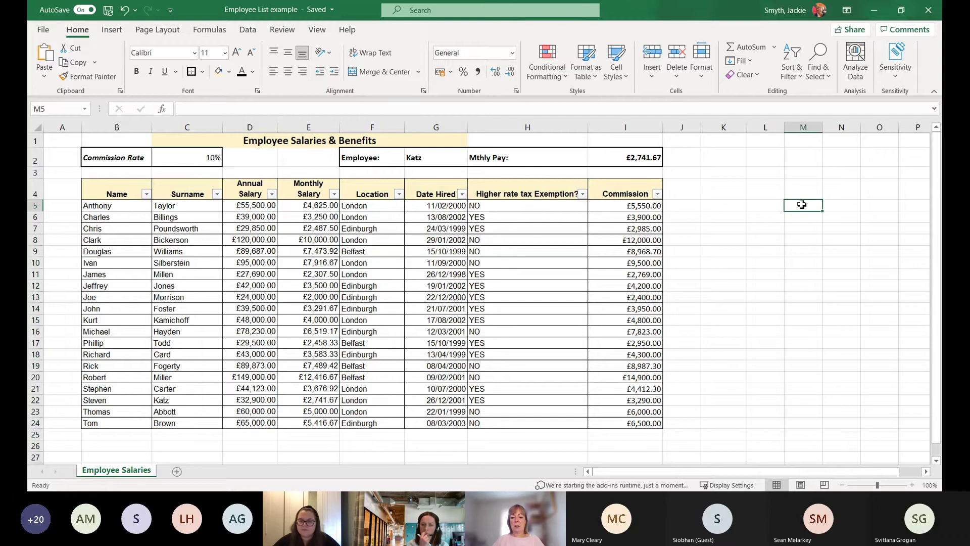
{"action": "type", "text": "London"}
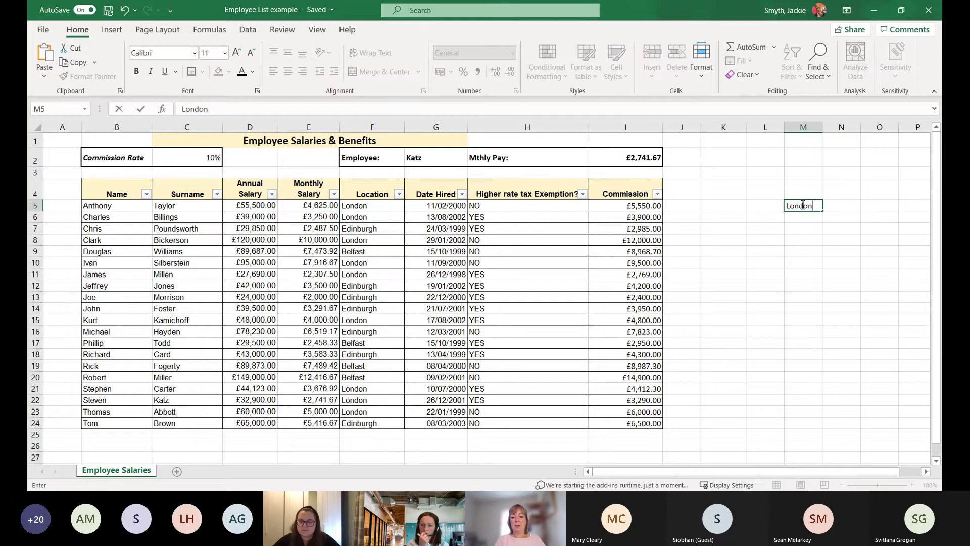
{"action": "key", "text": "Return"}
{"action": "type", "text": "Edinburgh"}
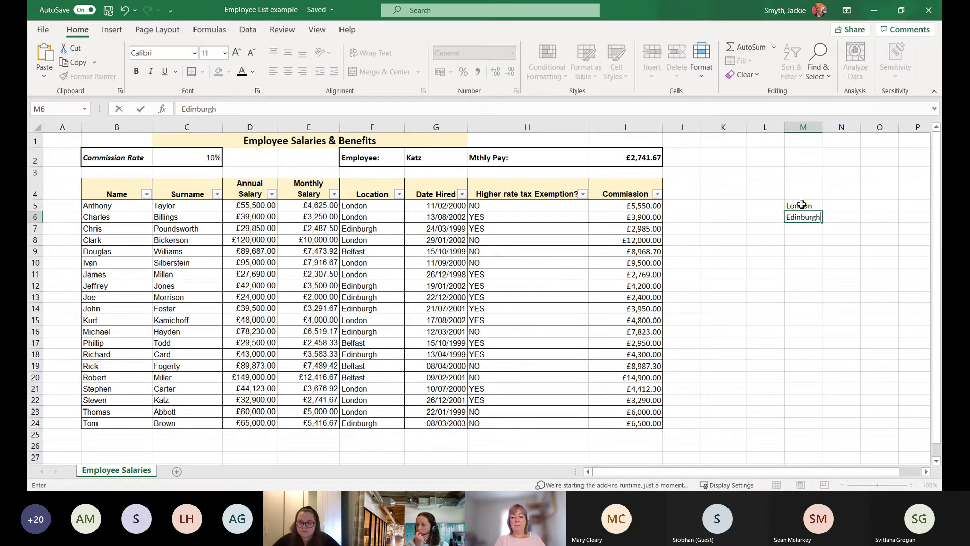
{"action": "key", "text": "Return"}
{"action": "type", "text": "B"}
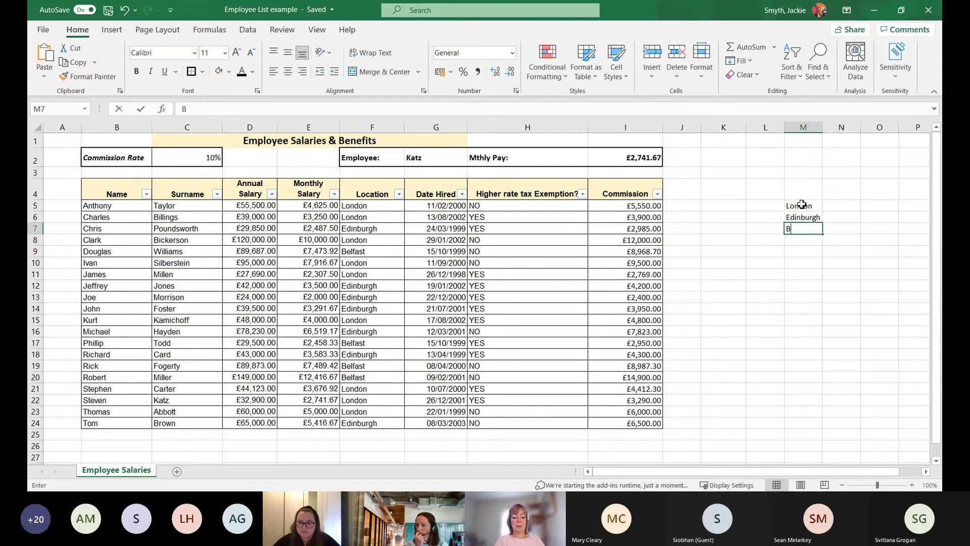
{"action": "type", "text": "elfast"}
{"action": "key", "text": "Return"}
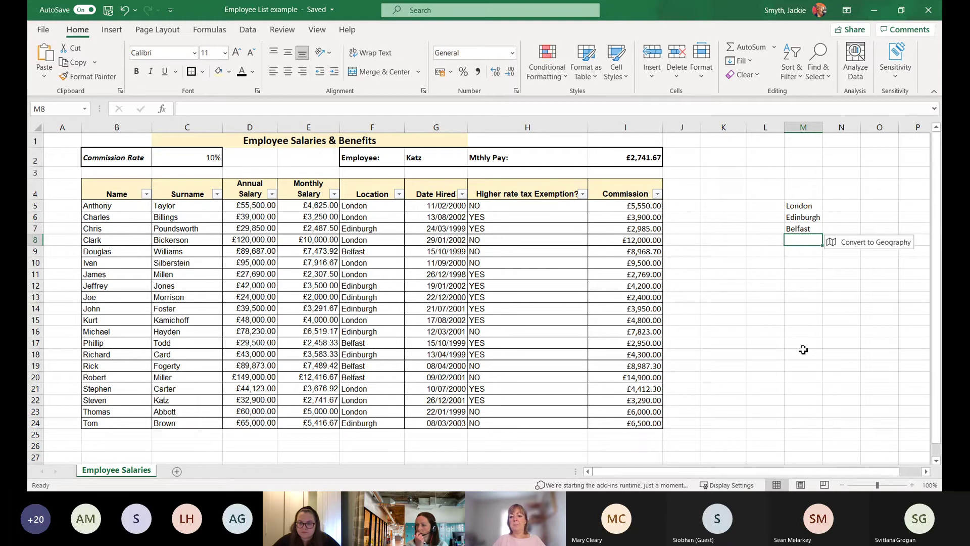
{"action": "left_click", "coordinate": [803, 353]}
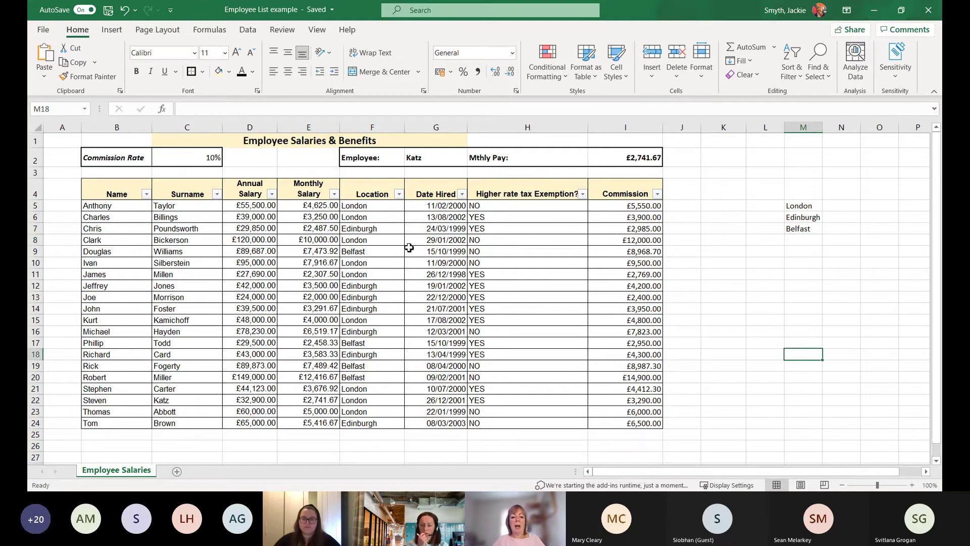
Add a List data validation to F5 that takes its allowed locations from M5:M7
{"action": "left_click_drag", "start_coordinate": [387, 204], "coordinate": [373, 422]}
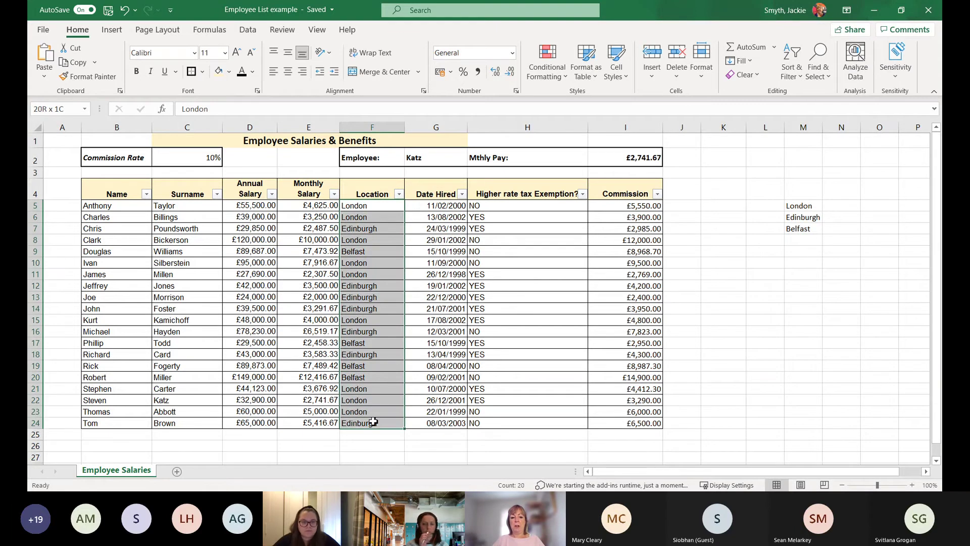
{"action": "left_click", "coordinate": [372, 209]}
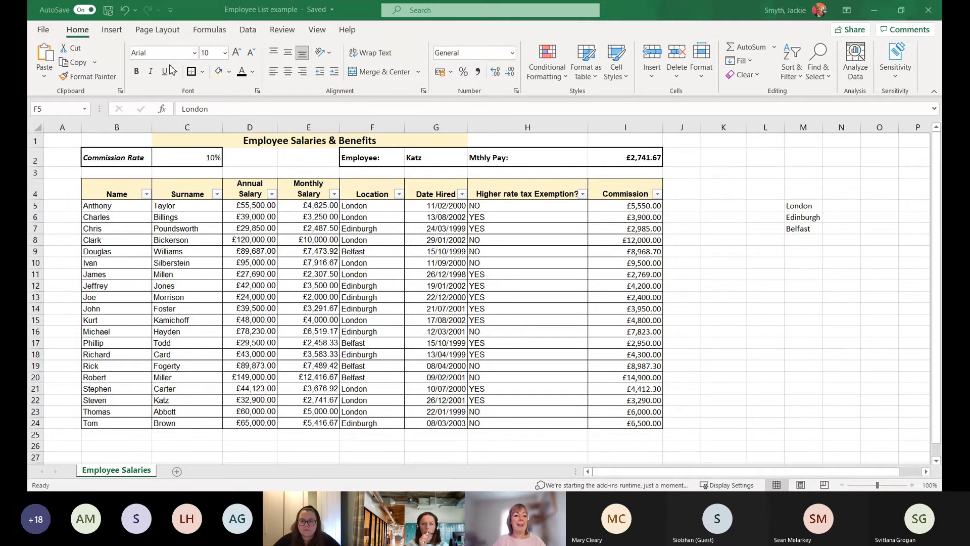
{"action": "left_click", "coordinate": [247, 30]}
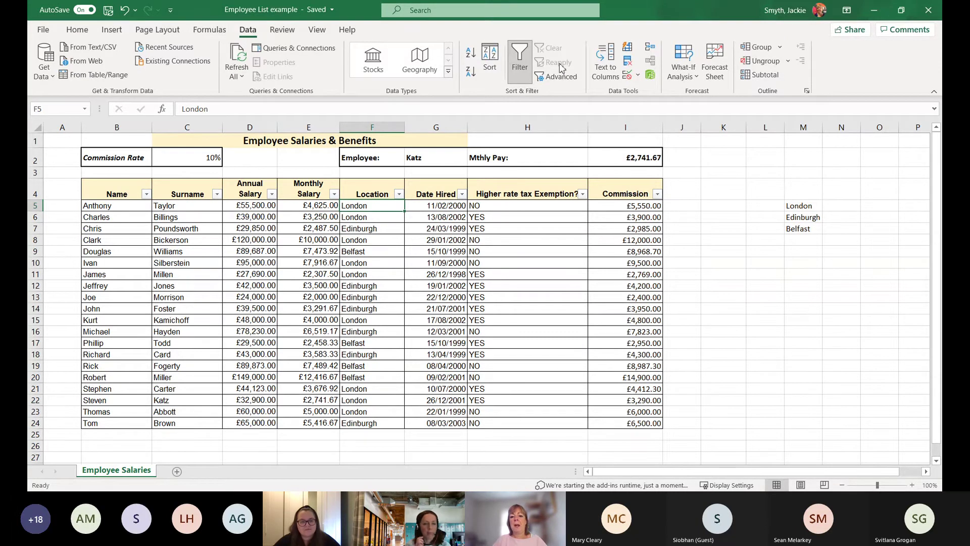
{"action": "left_click", "coordinate": [639, 77]}
{"action": "left_click", "coordinate": [639, 82]}
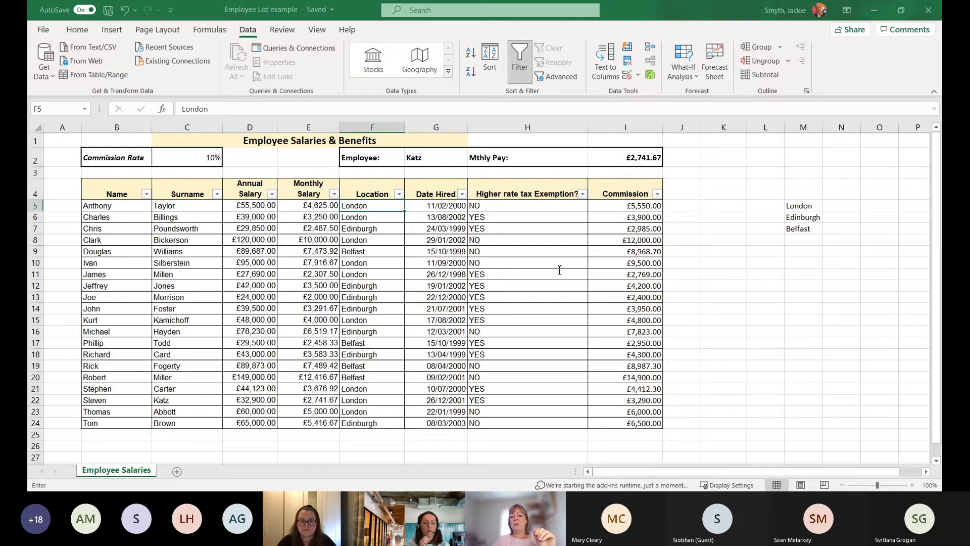
{"action": "left_click", "coordinate": [801, 205]}
{"action": "left_click_drag", "start_coordinate": [810, 216], "coordinate": [810, 226]}
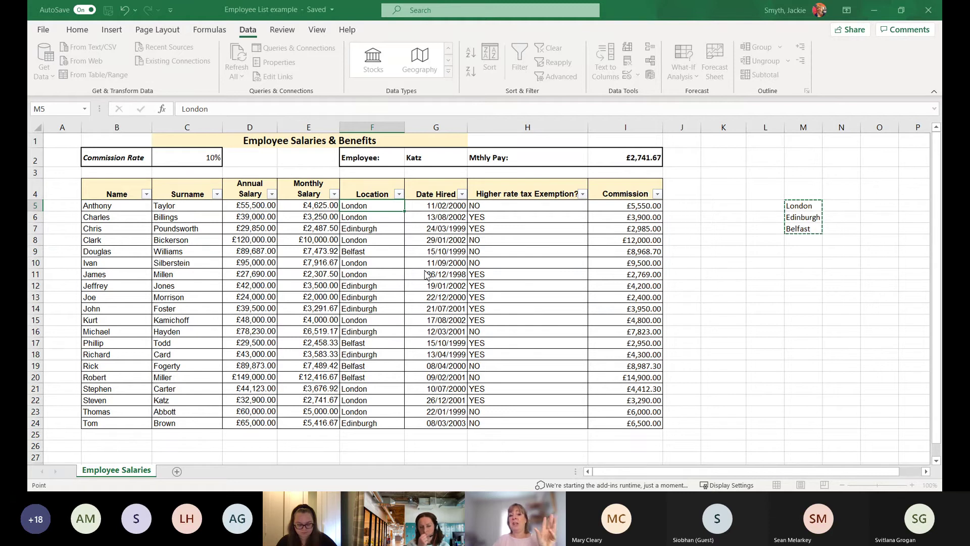
{"action": "left_click", "coordinate": [456, 180]}
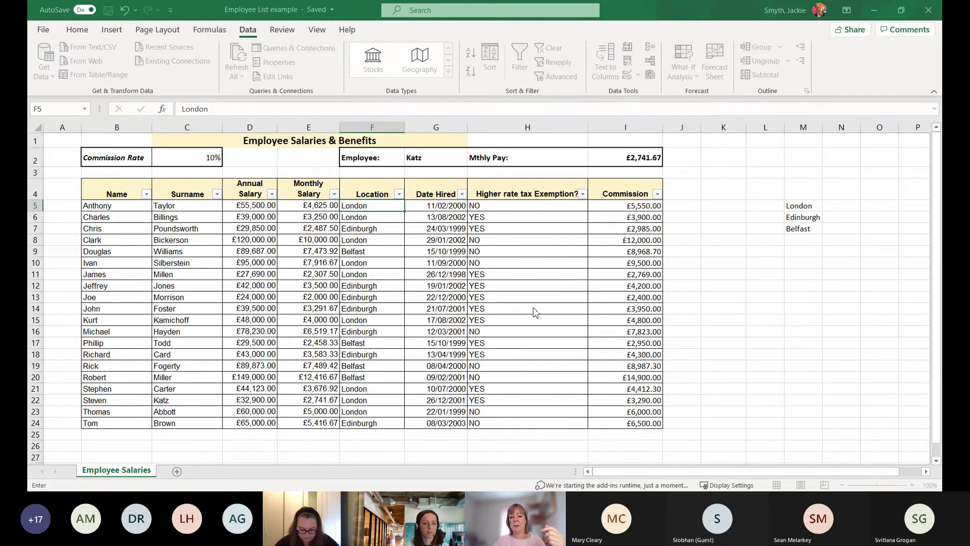
{"action": "left_click", "coordinate": [579, 325]}
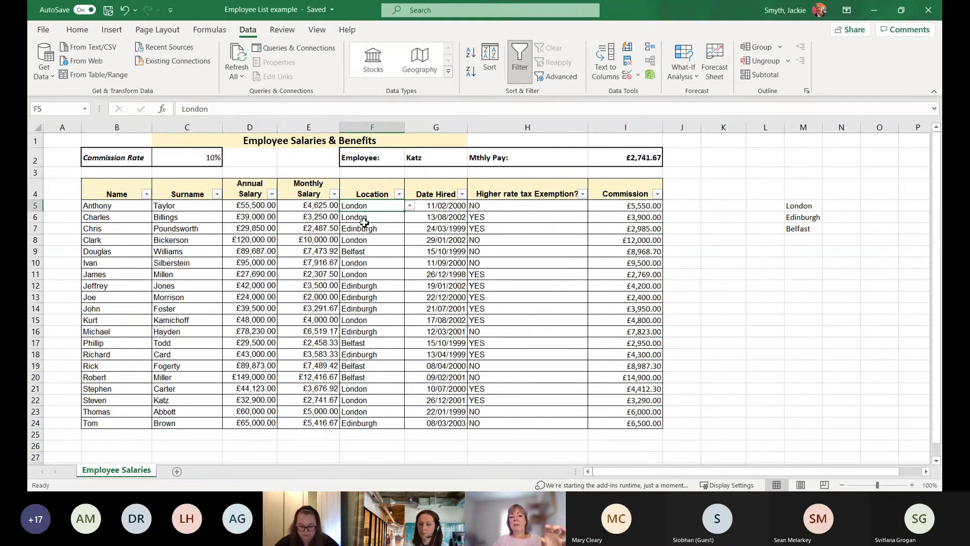
Open the location choices in F5 and change the entry to Belfast
{"action": "left_click", "coordinate": [409, 207]}
{"action": "left_click", "coordinate": [410, 207]}
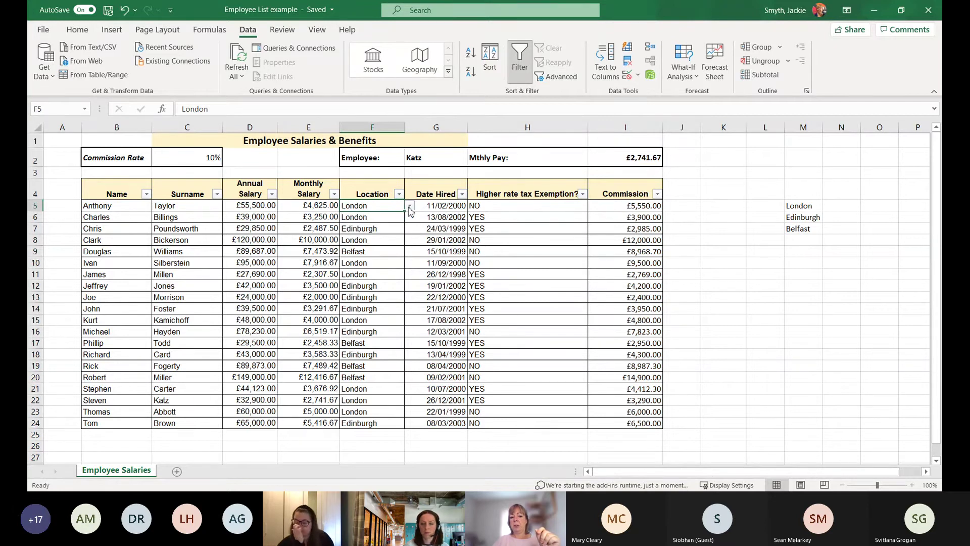
{"action": "left_click", "coordinate": [410, 207]}
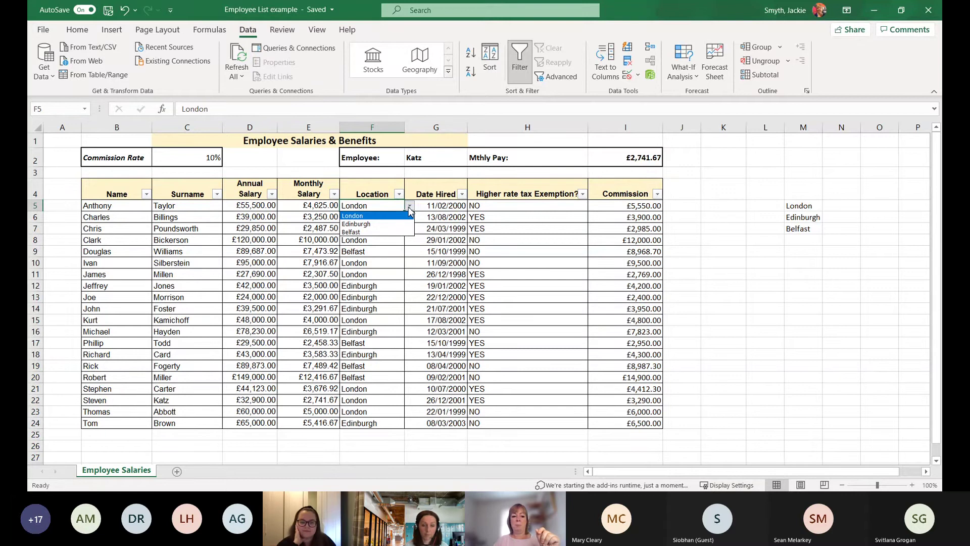
{"action": "left_click", "coordinate": [409, 208]}
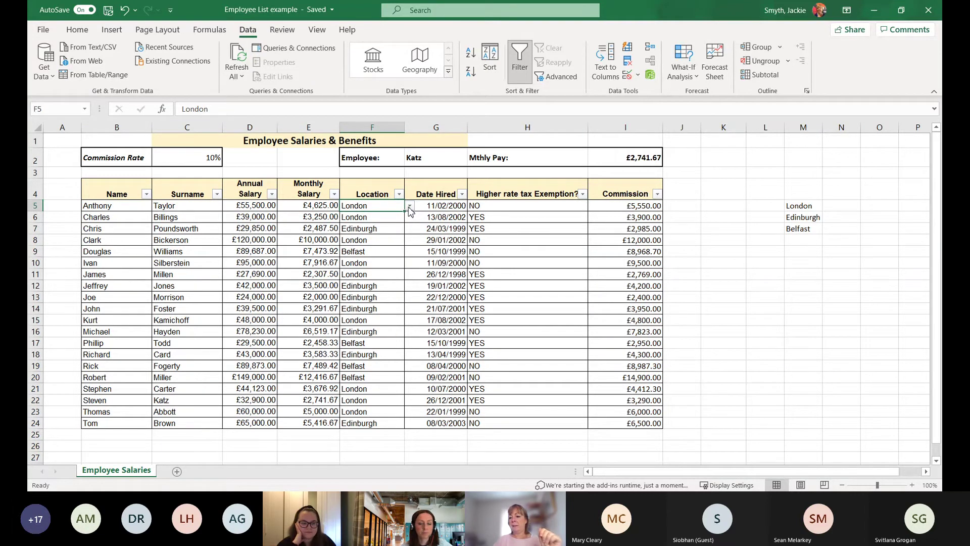
{"action": "left_click", "coordinate": [409, 207]}
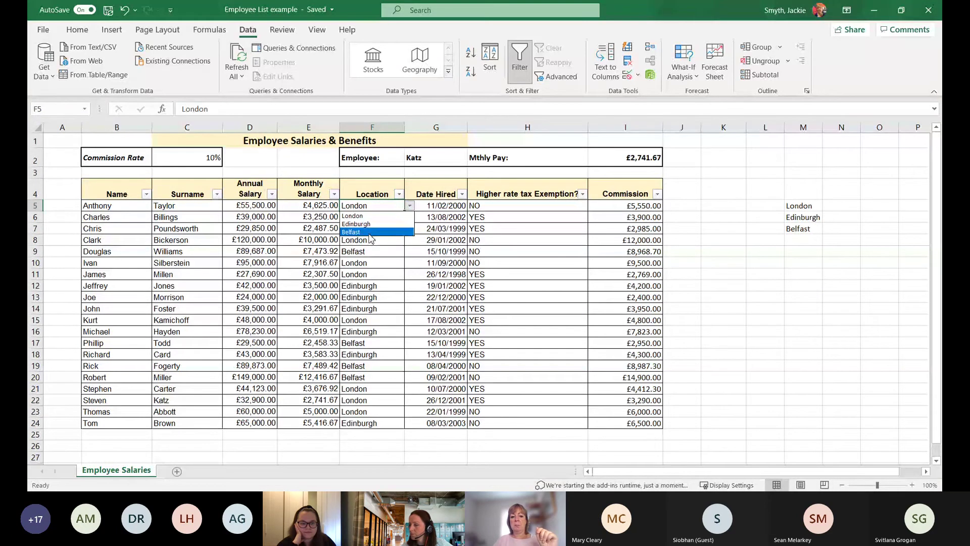
{"action": "left_click", "coordinate": [378, 232]}
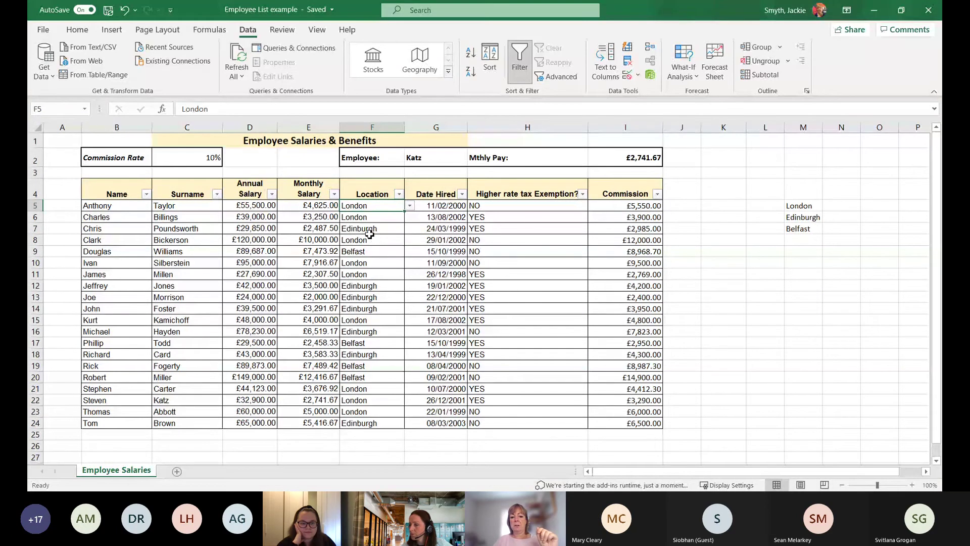
{"action": "left_click", "coordinate": [390, 217]}
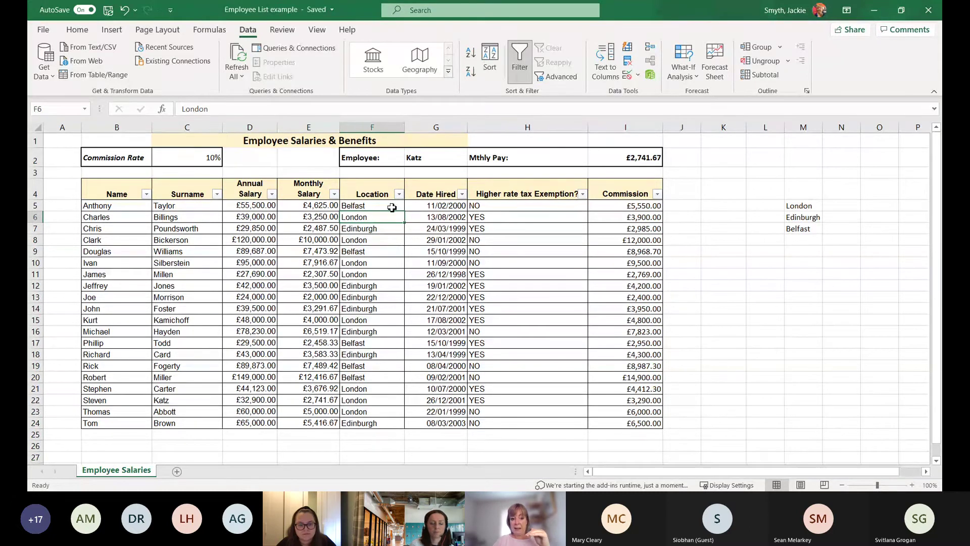
Try to fill F5 down to F24 to copy its validation, and undo the fill
{"action": "left_click", "coordinate": [394, 207]}
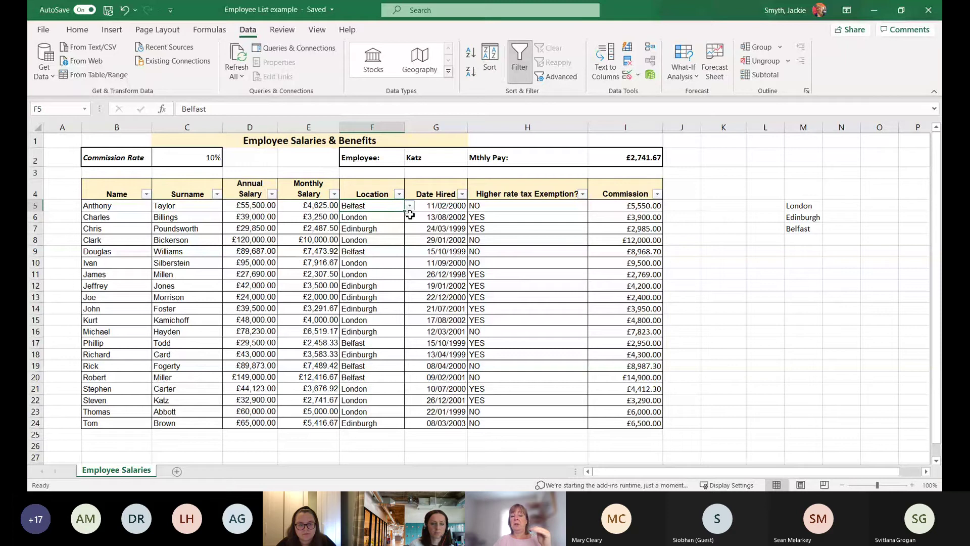
{"action": "left_click_drag", "start_coordinate": [408, 216], "coordinate": [399, 424]}
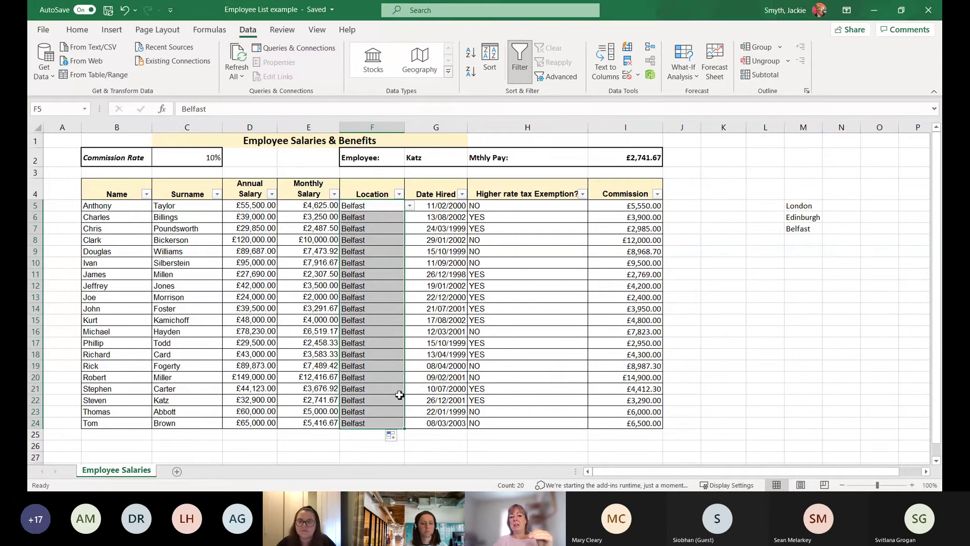
{"action": "left_click", "coordinate": [124, 11]}
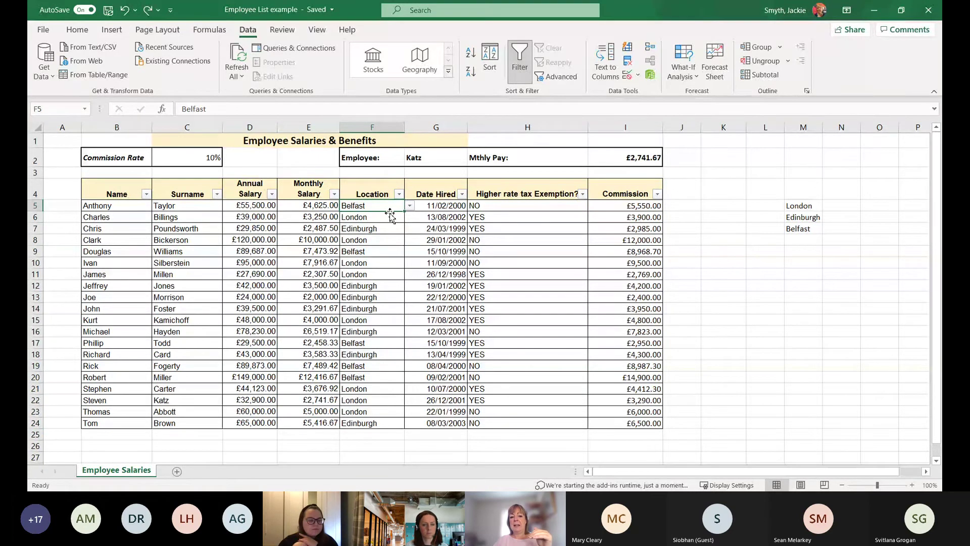
Apply a List data validation to F6:F24 with M5:M7 as its source
{"action": "left_click_drag", "start_coordinate": [381, 219], "coordinate": [374, 422]}
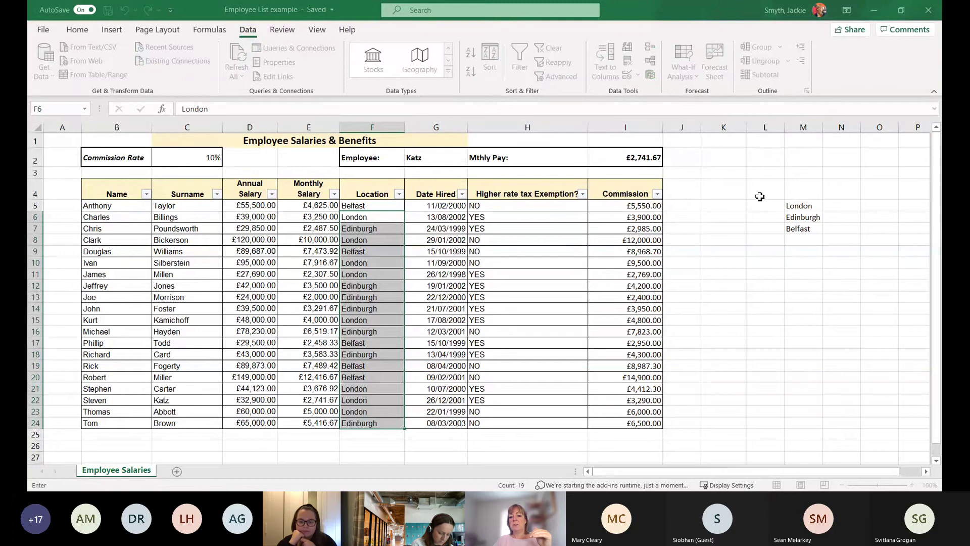
{"action": "left_click_drag", "start_coordinate": [812, 206], "coordinate": [811, 228]}
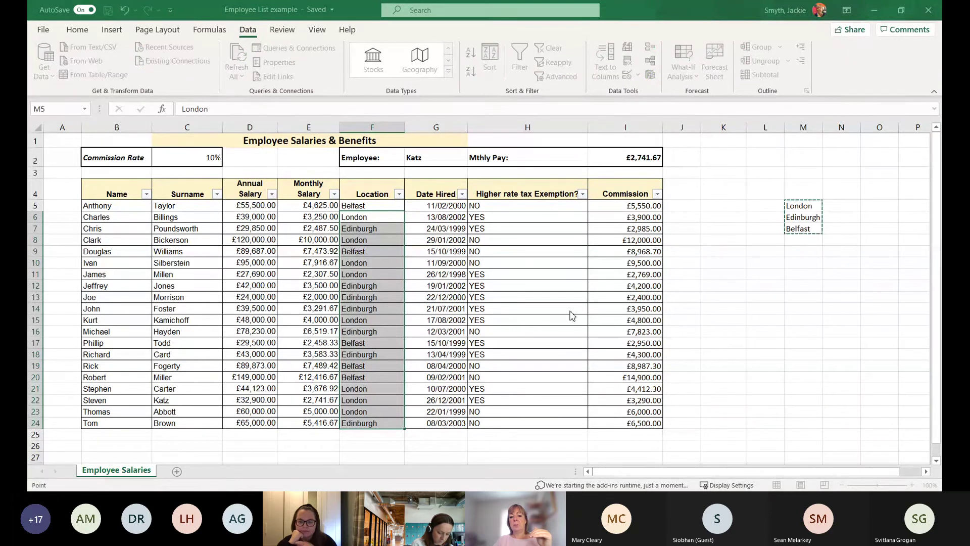
{"action": "key", "text": "Return"}
Check various Location cells within F6:F24 and the empty cell F25 for the validation drop-down
{"action": "left_click", "coordinate": [371, 297]}
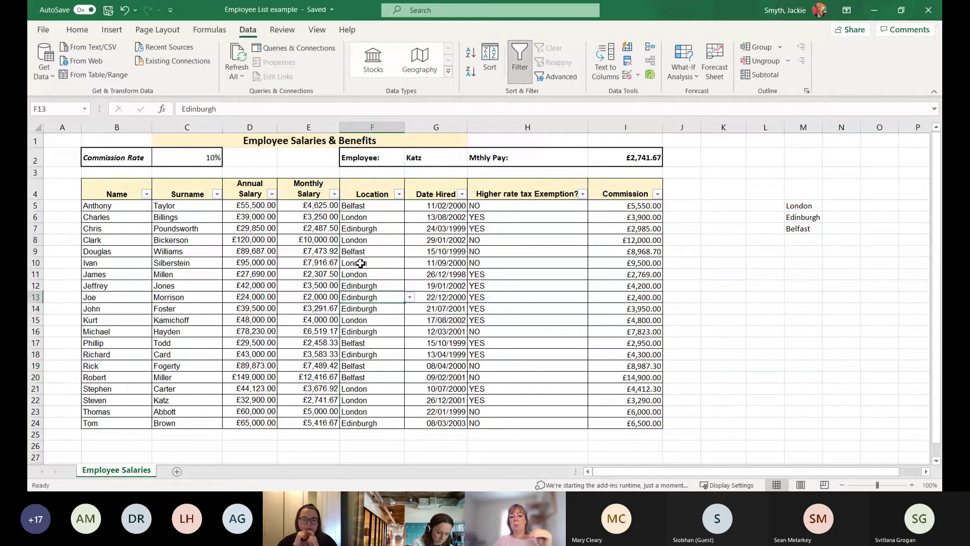
{"action": "left_click", "coordinate": [372, 250]}
{"action": "key", "text": "Up"}
{"action": "key", "text": "Up"}
{"action": "left_click", "coordinate": [392, 298]}
{"action": "left_click", "coordinate": [385, 355]}
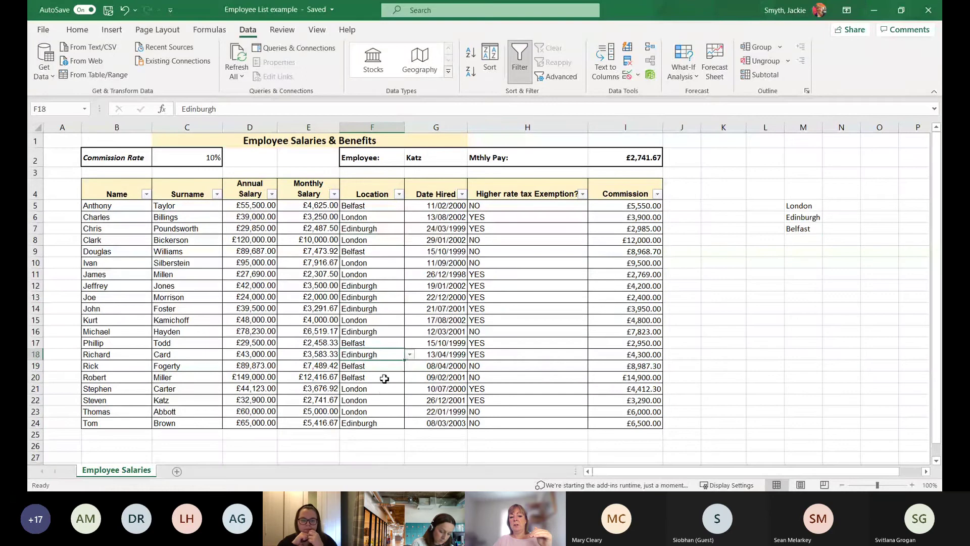
{"action": "left_click", "coordinate": [382, 400]}
{"action": "left_click", "coordinate": [381, 411]}
{"action": "left_click", "coordinate": [379, 434]}
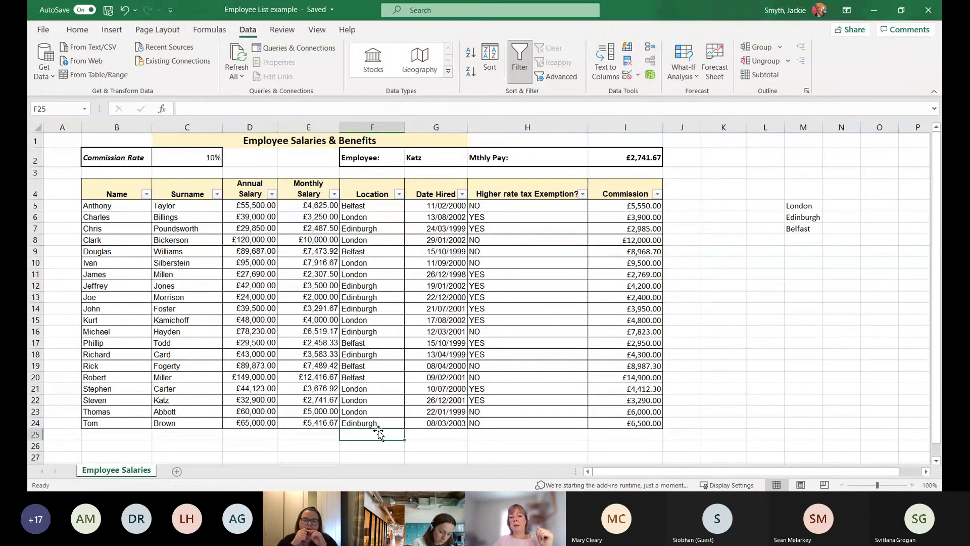
{"action": "left_click", "coordinate": [375, 251]}
{"action": "left_click", "coordinate": [374, 286]}
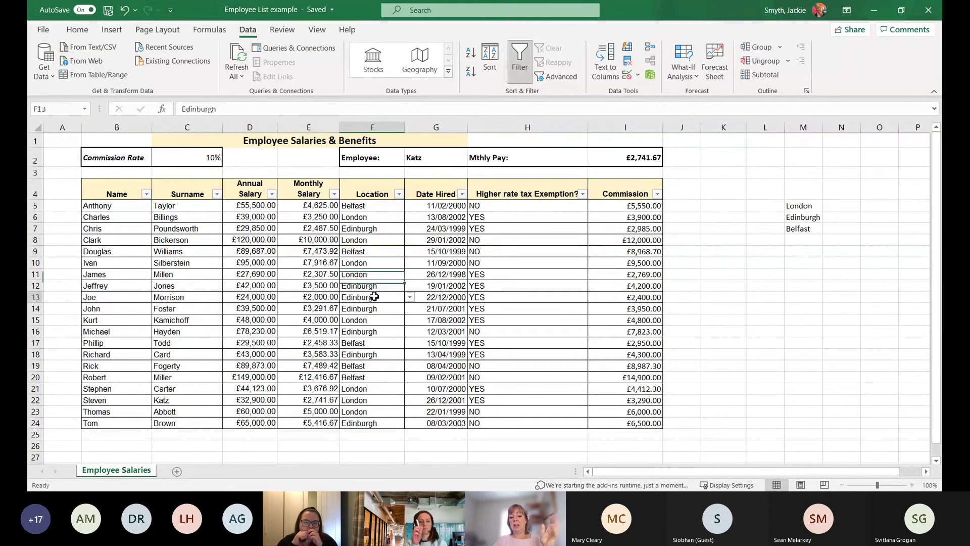
Change the location in F18 to London by choosing from its validated list
{"action": "left_click", "coordinate": [399, 354]}
{"action": "left_click", "coordinate": [410, 355]}
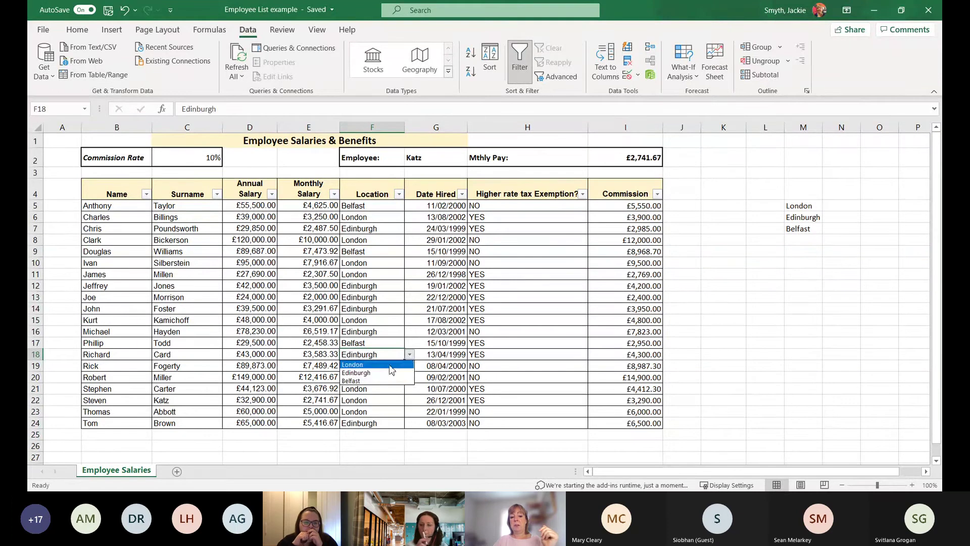
{"action": "left_click", "coordinate": [388, 363]}
{"action": "left_click", "coordinate": [373, 375]}
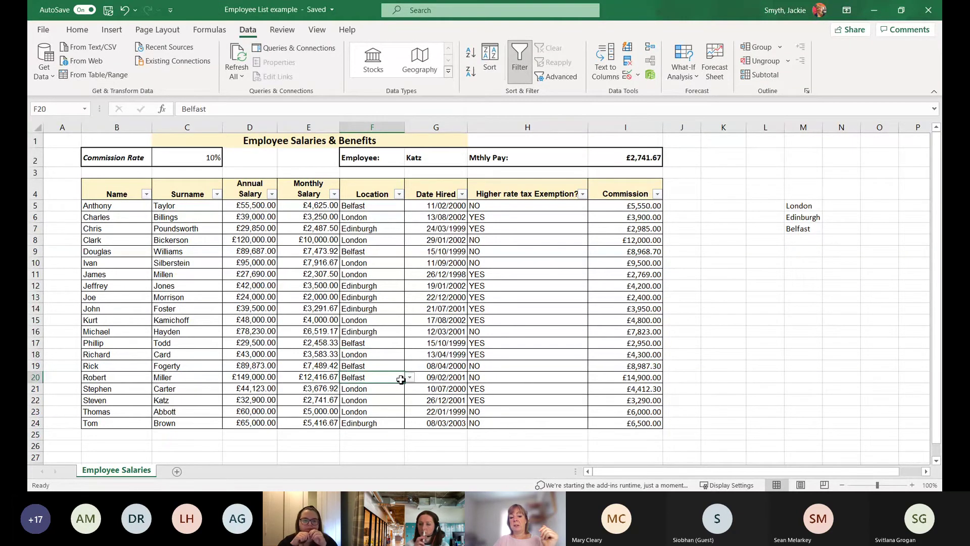
Select the empty Location cells F25 to F41 beneath the employee list
{"action": "left_click", "coordinate": [379, 436]}
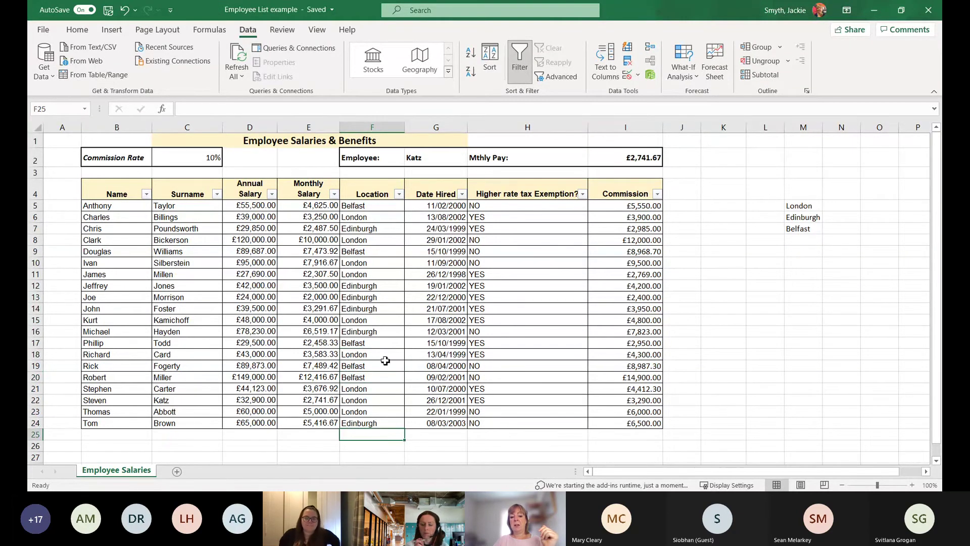
{"action": "scroll", "coordinate": [399, 339], "scroll_direction": "down", "scroll_amount": 5}
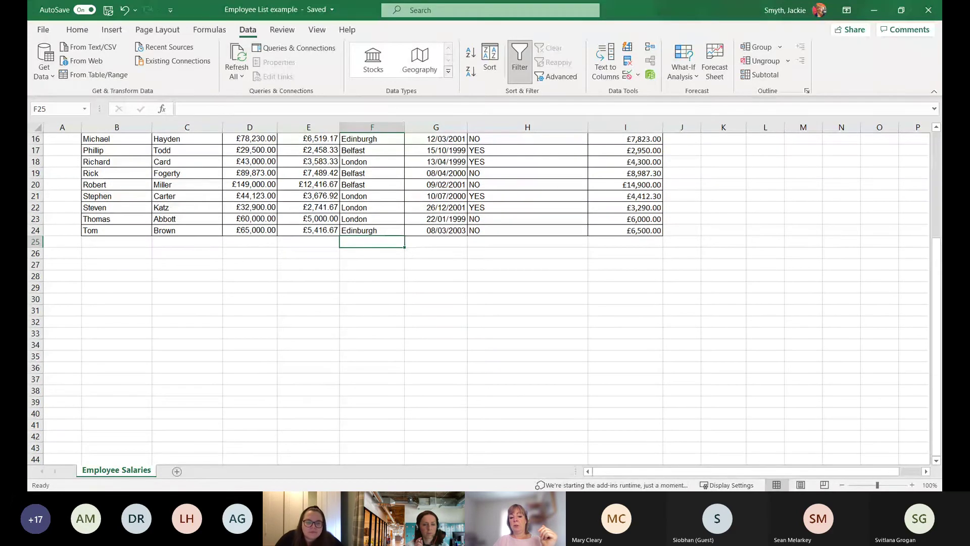
{"action": "left_click_drag", "start_coordinate": [379, 239], "coordinate": [380, 423]}
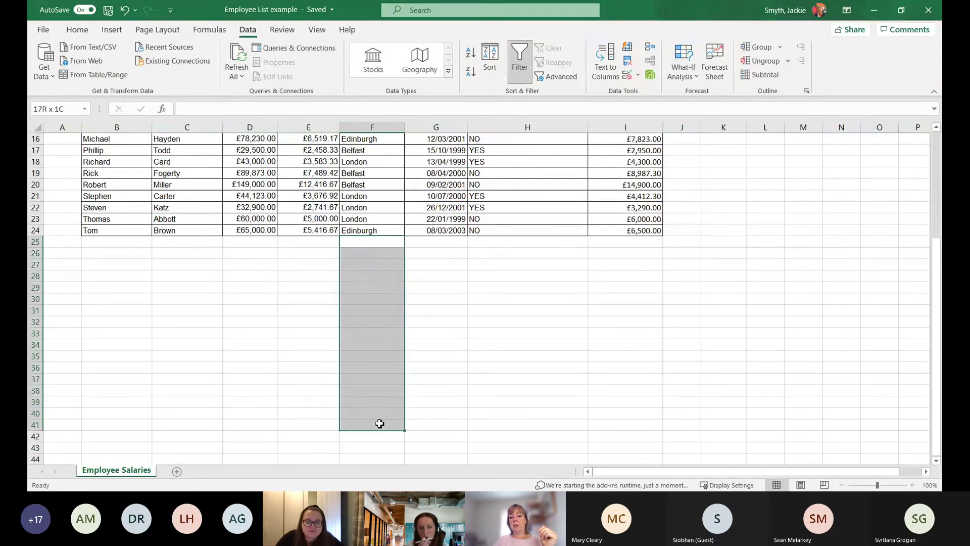
{"action": "scroll", "coordinate": [468, 281], "scroll_direction": "up", "scroll_amount": 5}
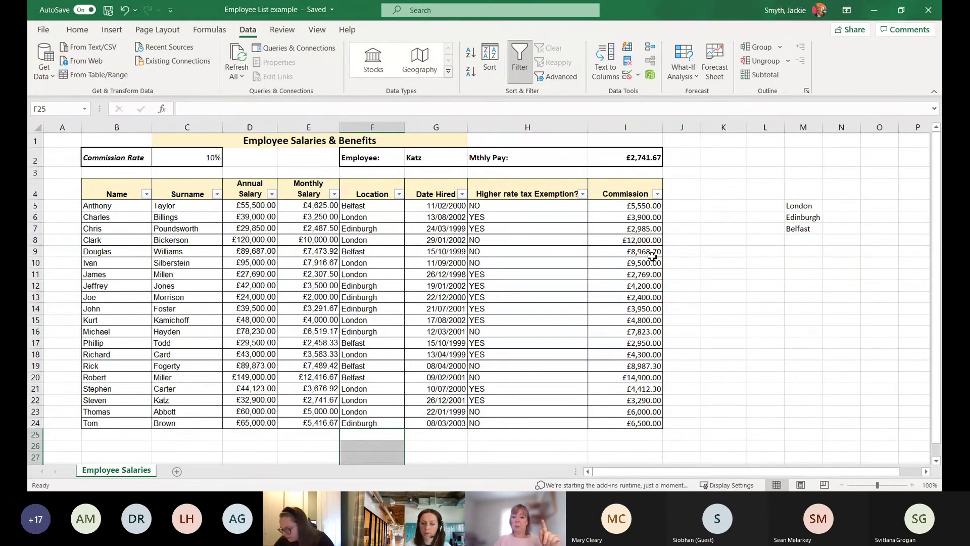
Add Dublin to the list of allowed locations in cell M8
{"action": "left_click", "coordinate": [796, 240]}
{"action": "type", "text": "Dublin"}
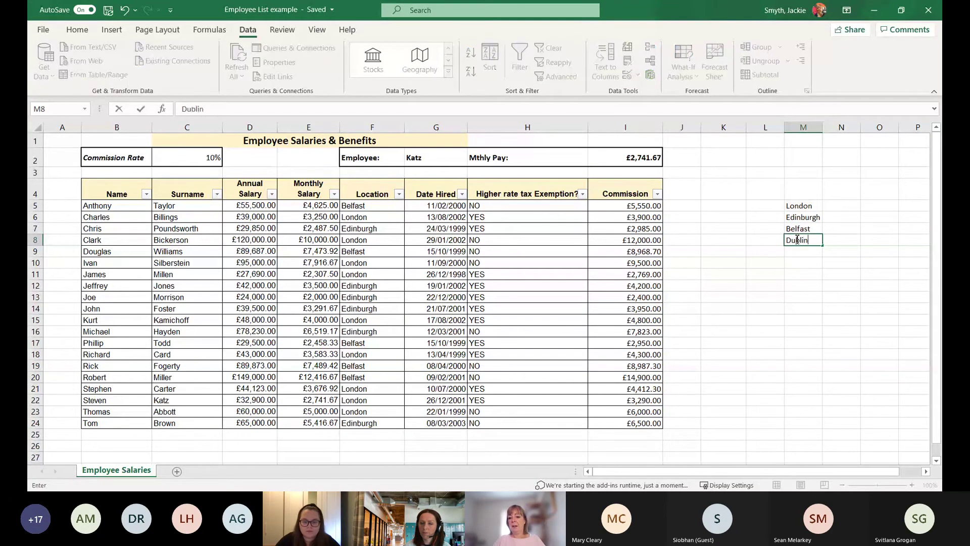
{"action": "left_click", "coordinate": [812, 272]}
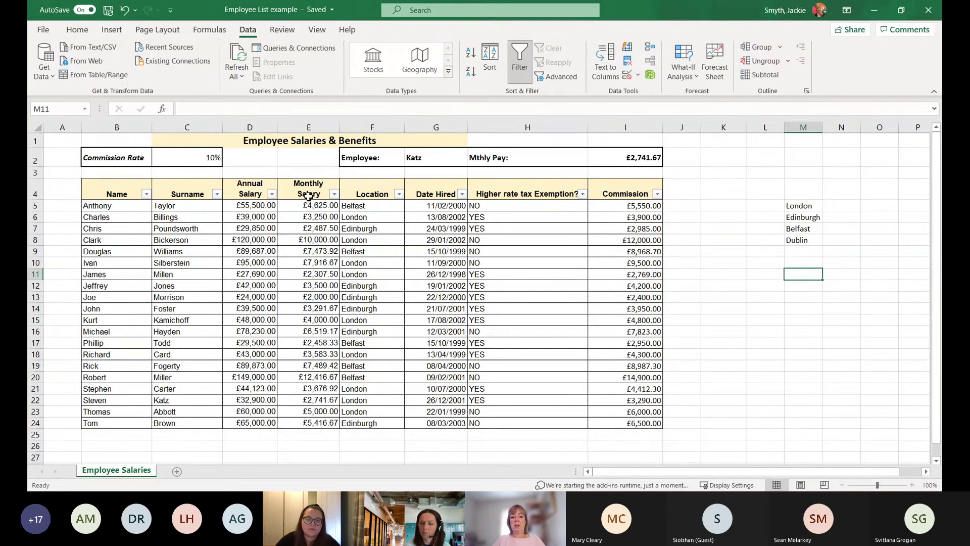
Change the list validation source for F5:F24 to M5:M8 so that it includes Dublin
{"action": "left_click_drag", "start_coordinate": [381, 206], "coordinate": [390, 430]}
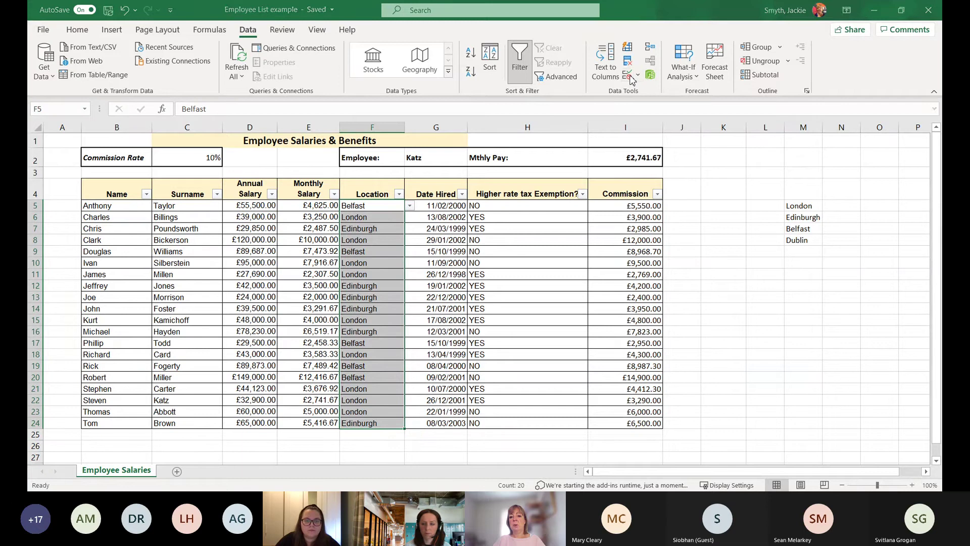
{"action": "left_click", "coordinate": [454, 262]}
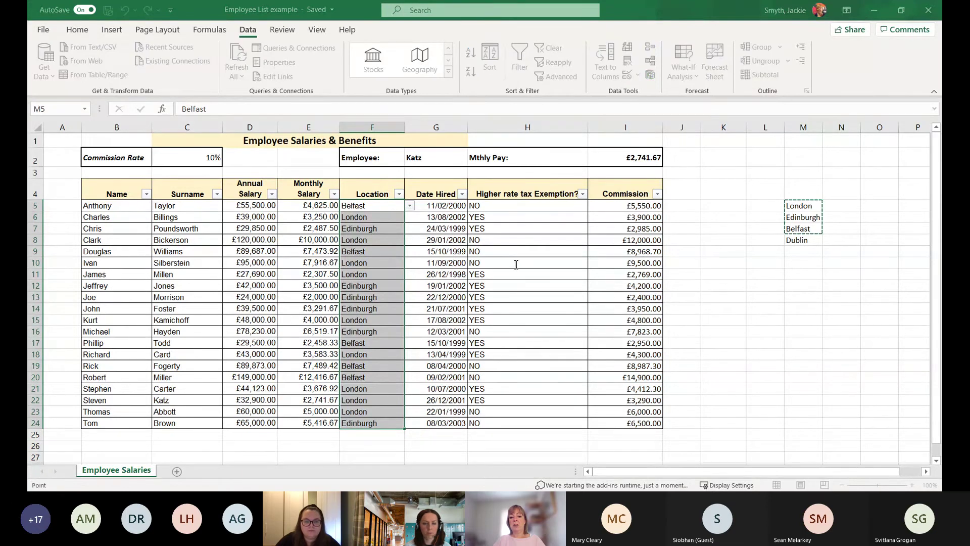
{"action": "key", "text": "Delete"}
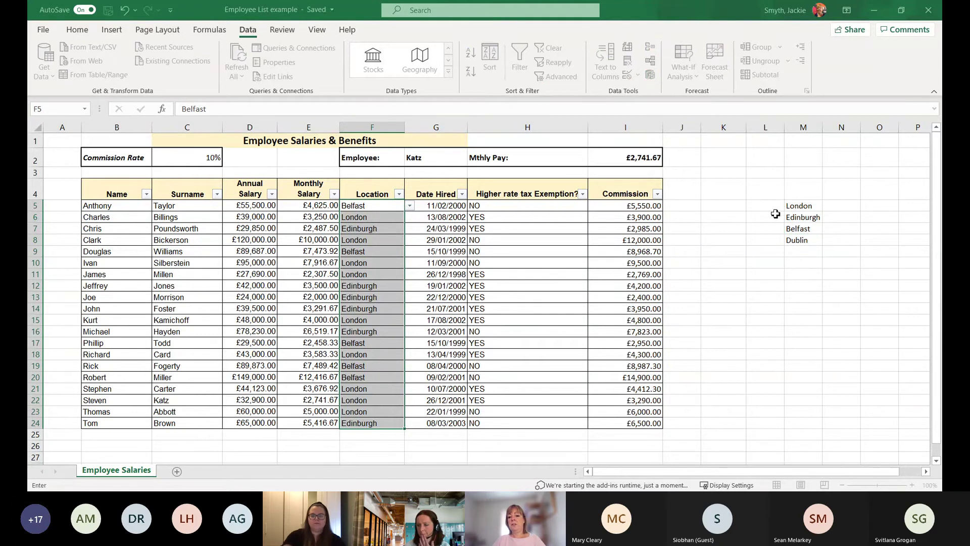
{"action": "left_click_drag", "start_coordinate": [795, 206], "coordinate": [803, 243]}
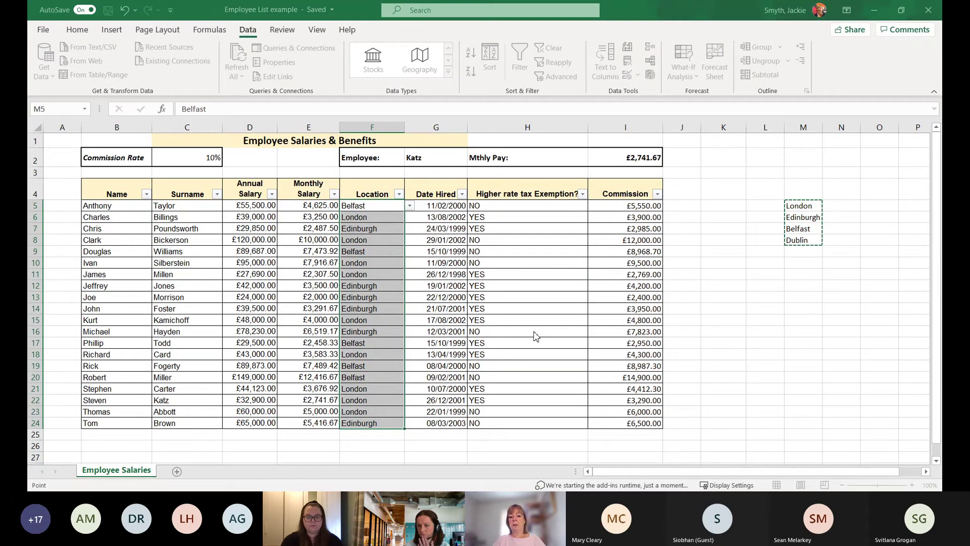
{"action": "key", "text": "Return"}
Check the location choices offered in F14 without changing its entry
{"action": "left_click", "coordinate": [397, 310]}
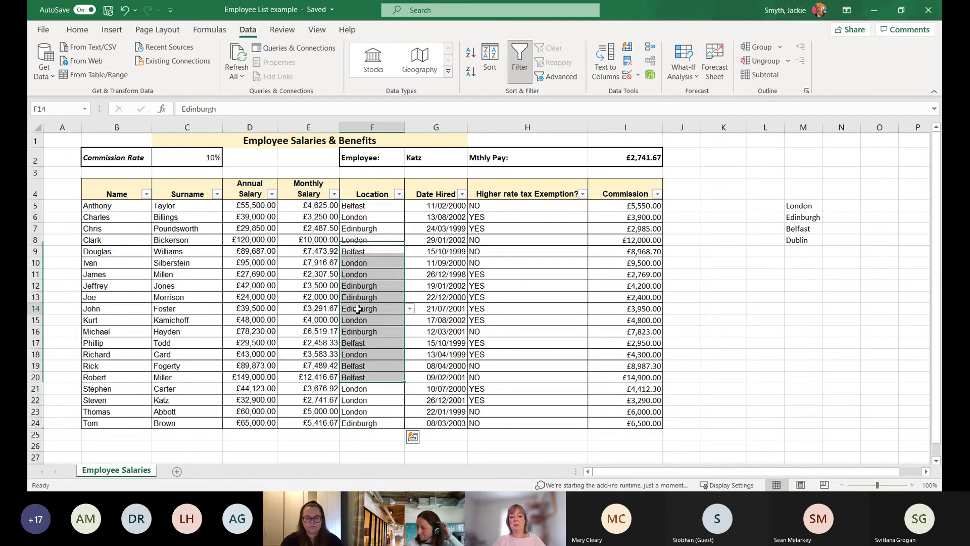
{"action": "left_click", "coordinate": [410, 309]}
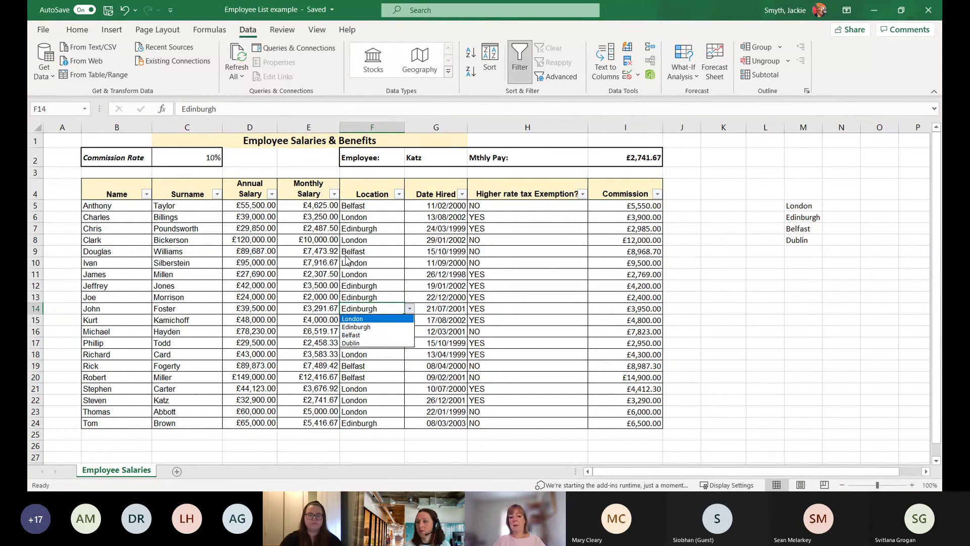
{"action": "key", "text": "Escape"}
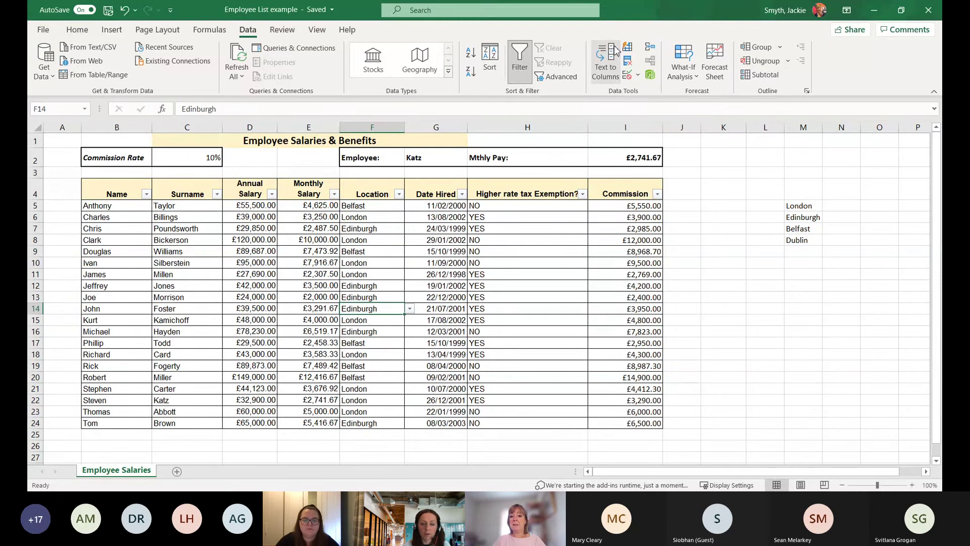